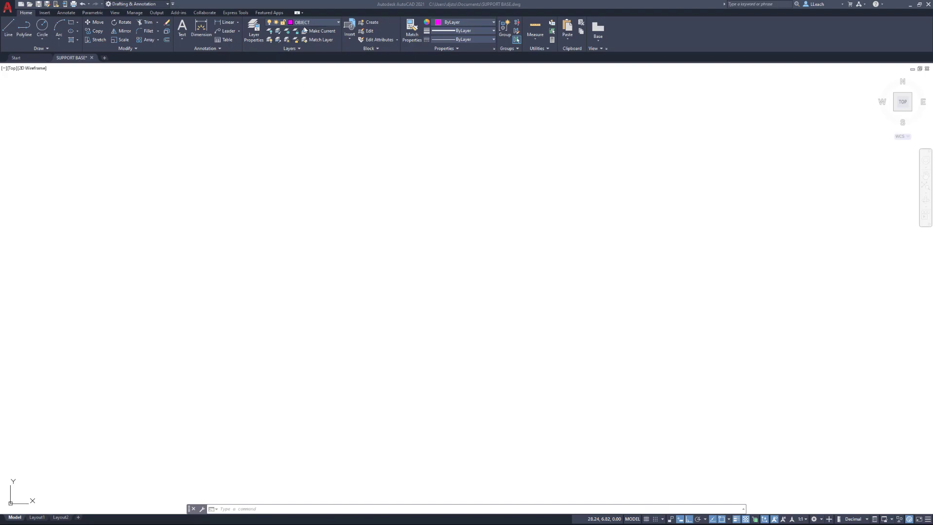
- Set the drawing units to Decimal with 0.00 precision and Inches using the UNITS command
{"action": "left_click", "coordinate": [624, 370]}
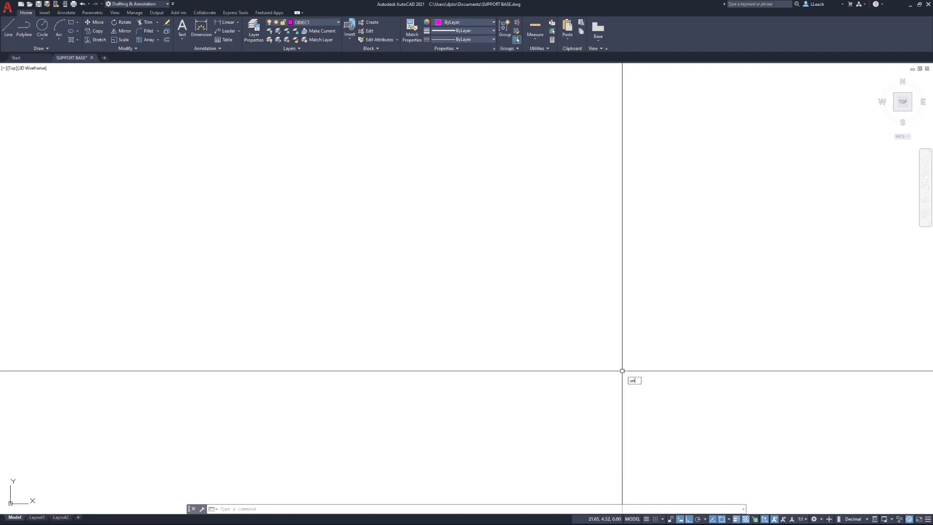
{"action": "type", "text": "unita"}
{"action": "key", "text": "BackSpace"}
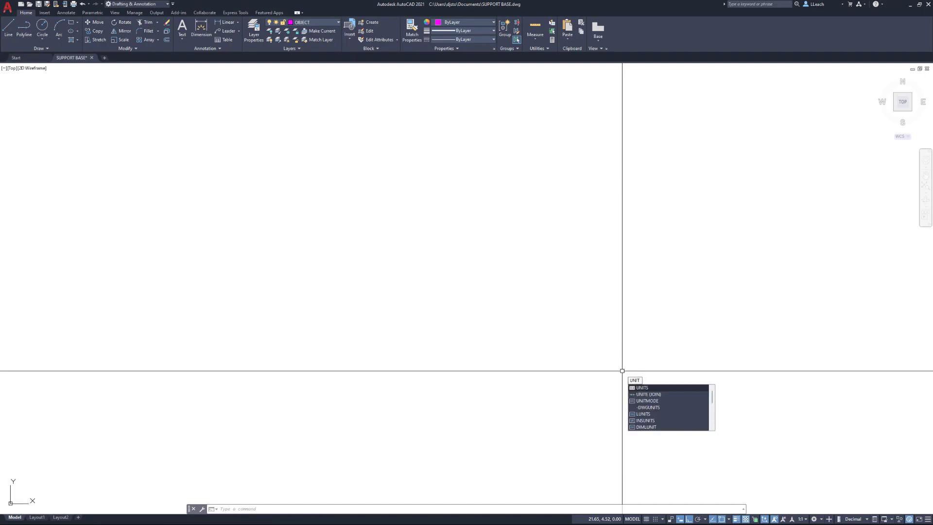
{"action": "type", "text": "s"}
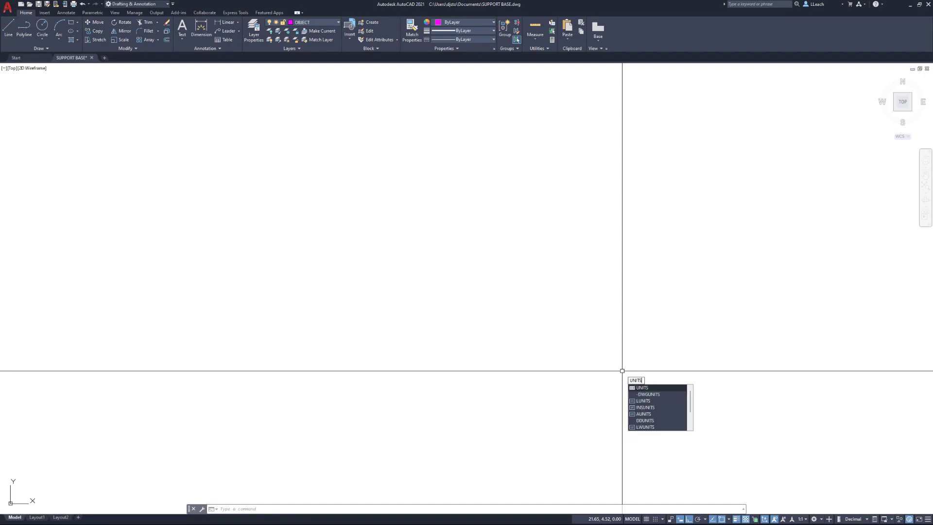
{"action": "key", "text": "Return"}
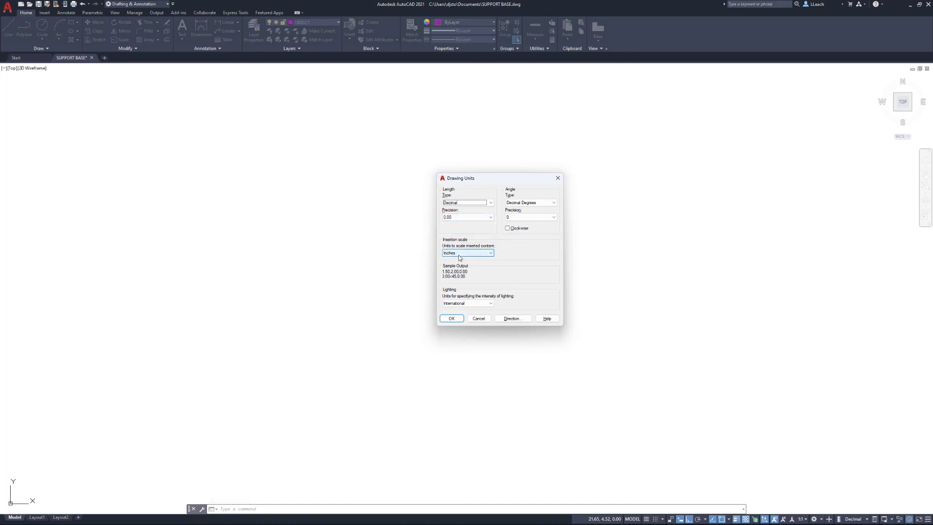
{"action": "left_click", "coordinate": [451, 318]}
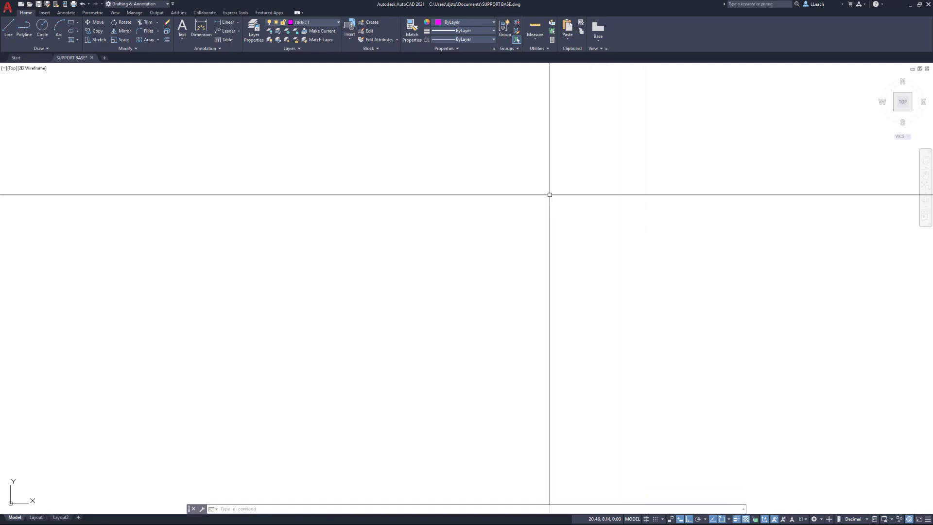
- Draw a 3-unit horizontal magenta line
{"action": "left_click", "coordinate": [8, 33]}
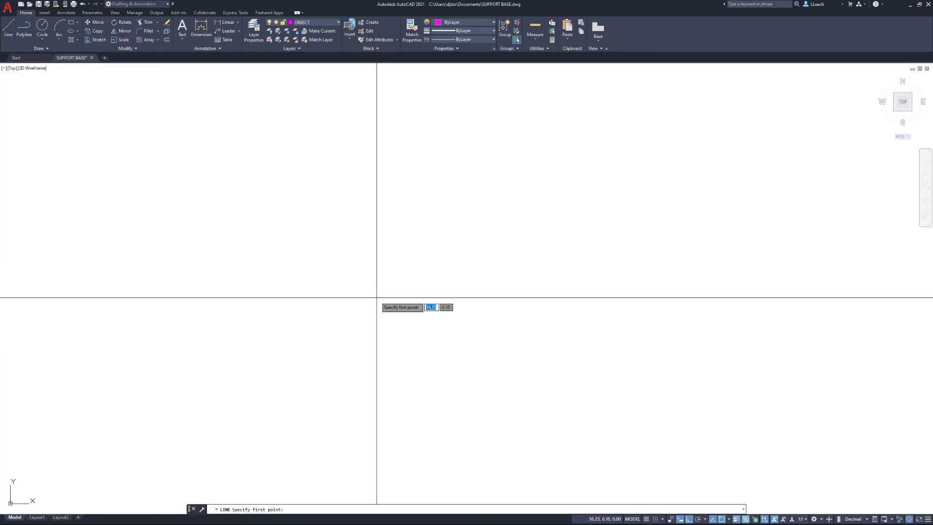
{"action": "left_click", "coordinate": [360, 294]}
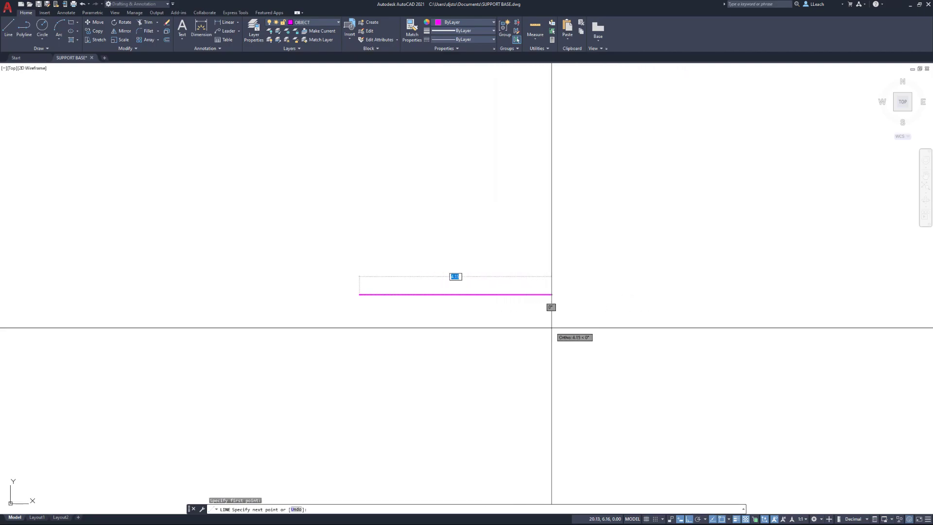
{"action": "key", "text": "Return"}
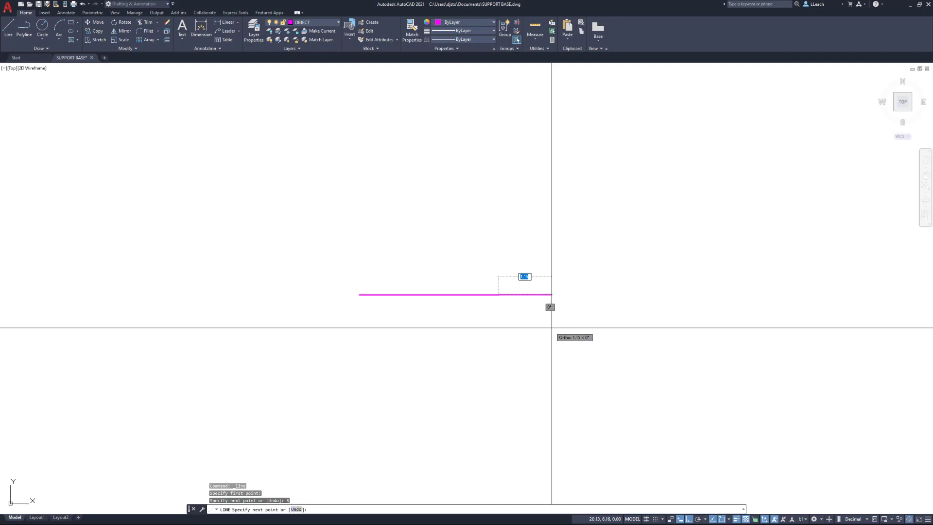
{"action": "key", "text": "Escape"}
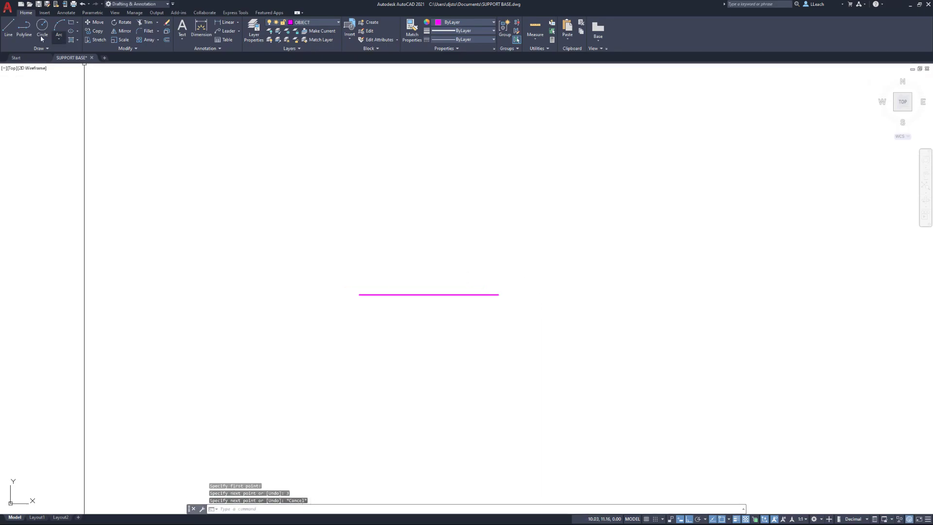
- Draw a 2.25-unit vertical line down from the horizontal line's midpoint, forming a T
{"action": "left_click", "coordinate": [11, 28]}
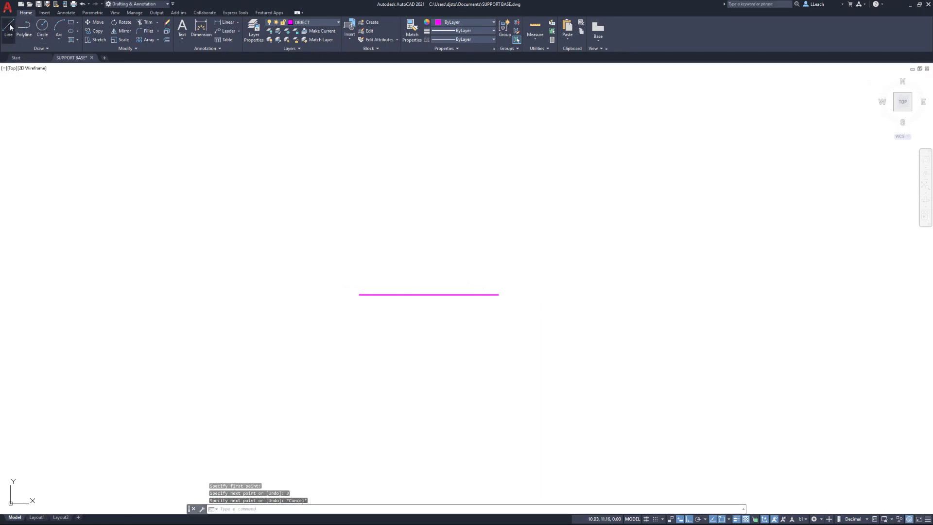
{"action": "left_click", "coordinate": [429, 297]}
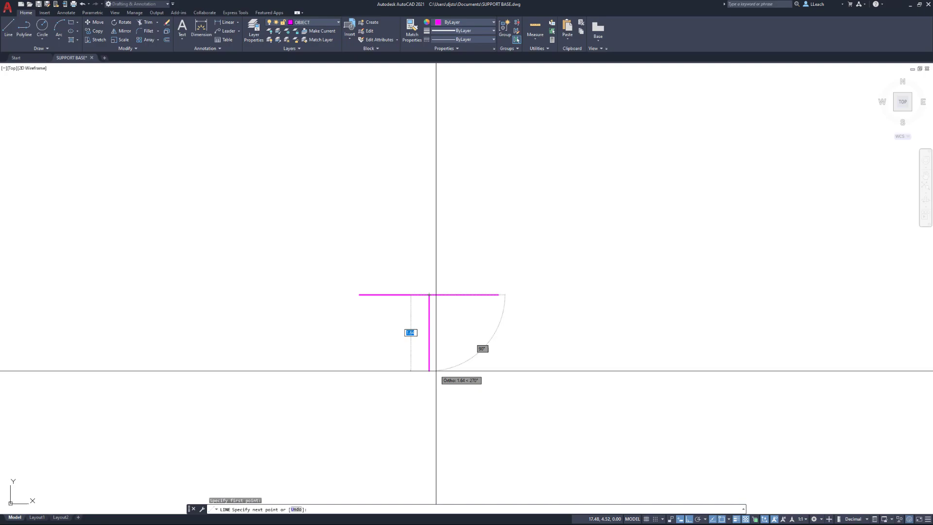
{"action": "key", "text": "Return"}
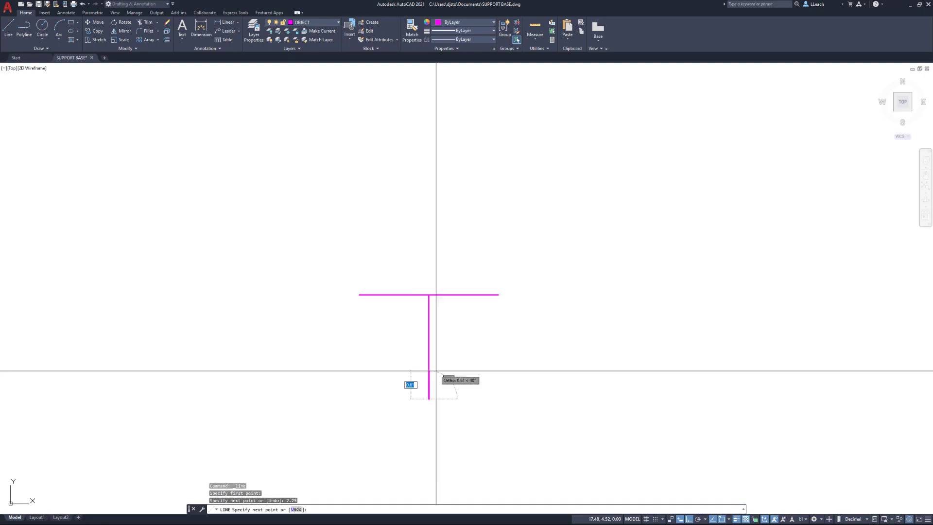
{"action": "key", "text": "Escape"}
{"action": "middle_click_drag", "start_coordinate": [389, 258], "coordinate": [454, 218]}
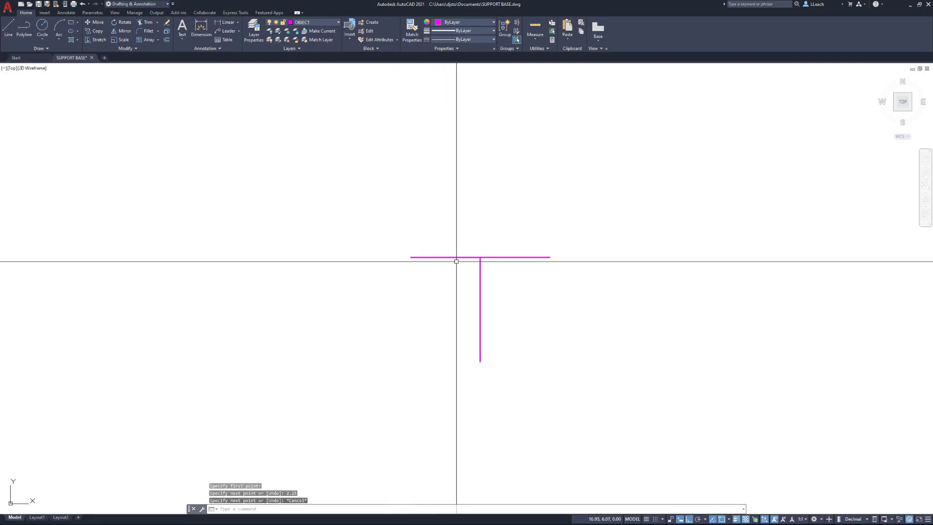
{"action": "middle_click_drag", "start_coordinate": [469, 250], "coordinate": [468, 245]}
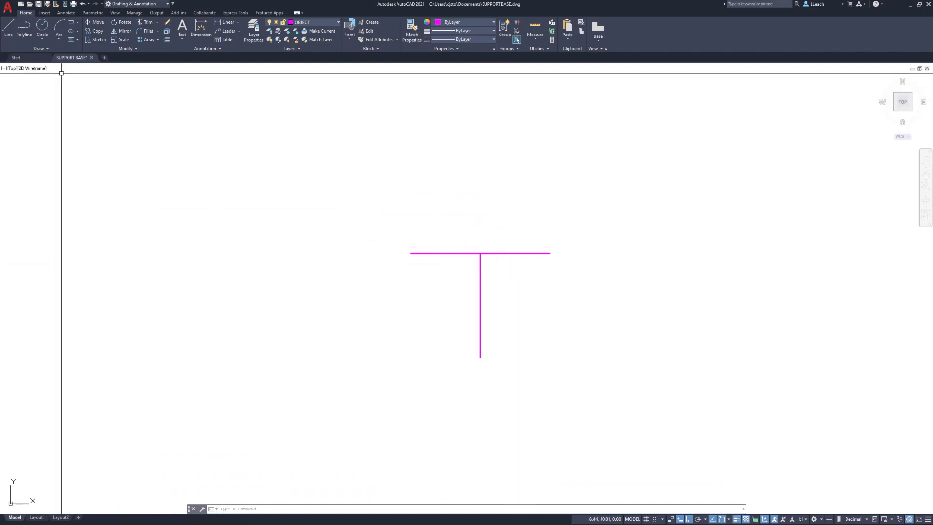
- Draw a 1-diameter circle centred on the vertical line's bottom end
{"action": "left_click", "coordinate": [43, 40]}
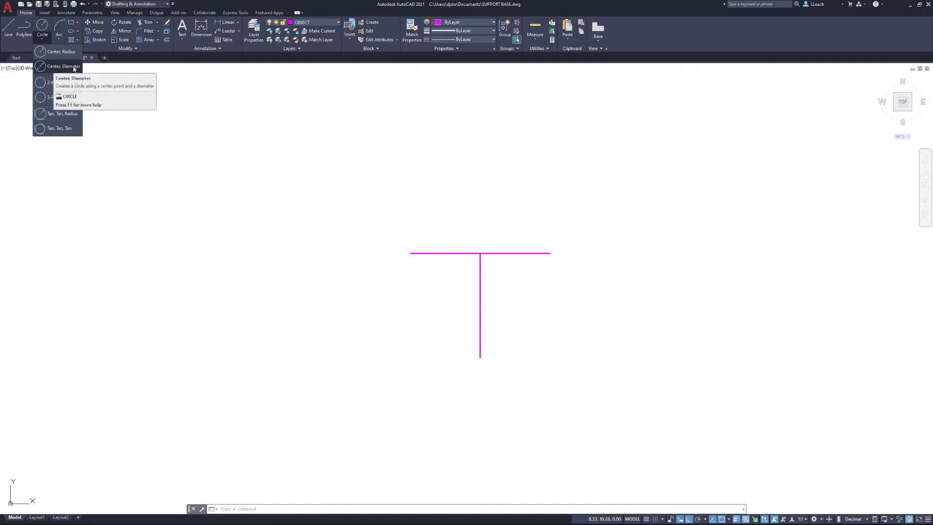
{"action": "left_click", "coordinate": [55, 68]}
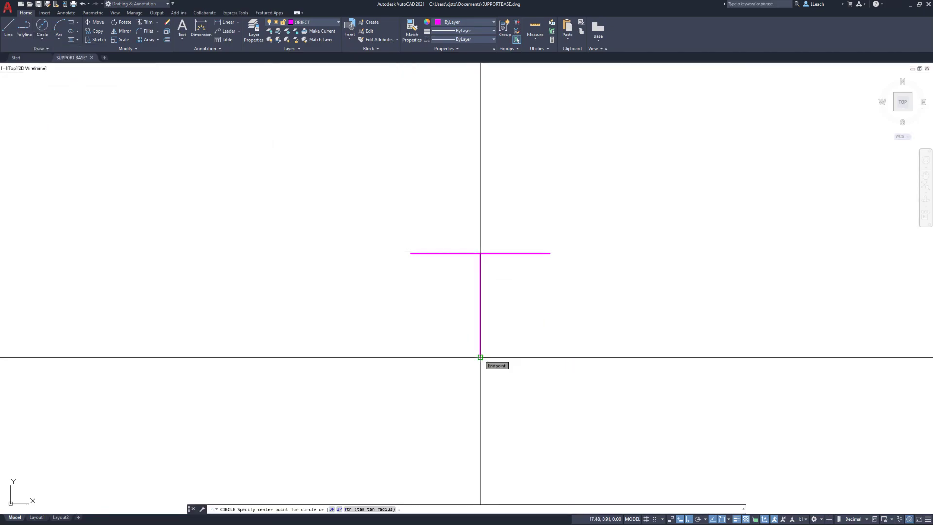
{"action": "left_click", "coordinate": [480, 357]}
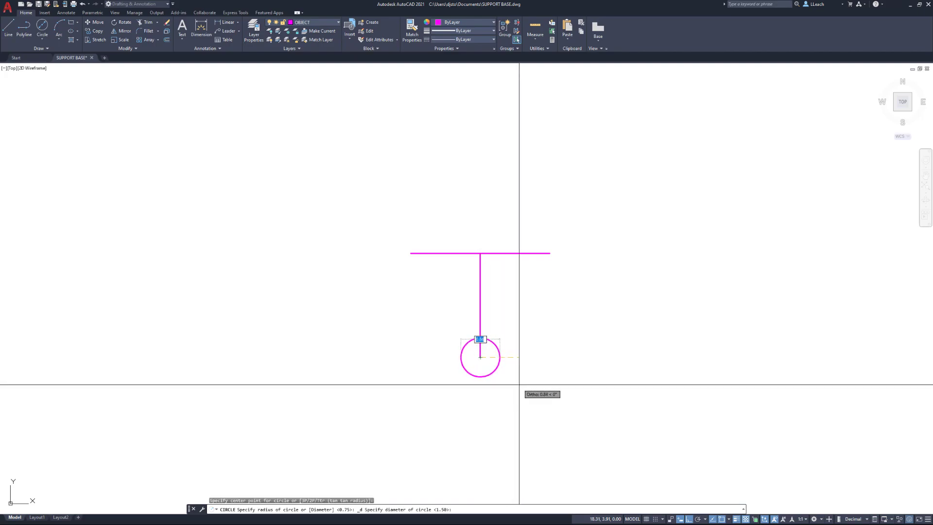
{"action": "type", "text": "1"}
{"action": "key", "text": "Return"}
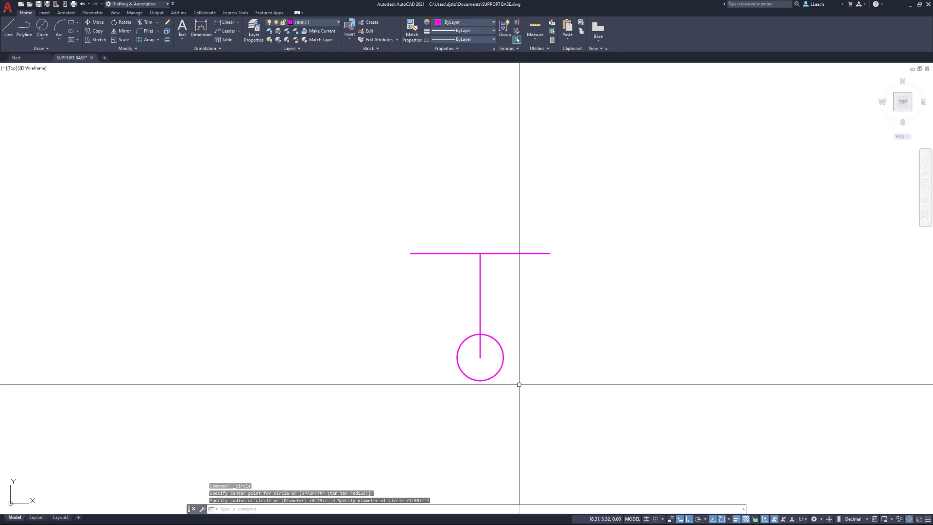
- Add a concentric 2-diameter circle at the same centre
{"action": "left_click", "coordinate": [45, 42]}
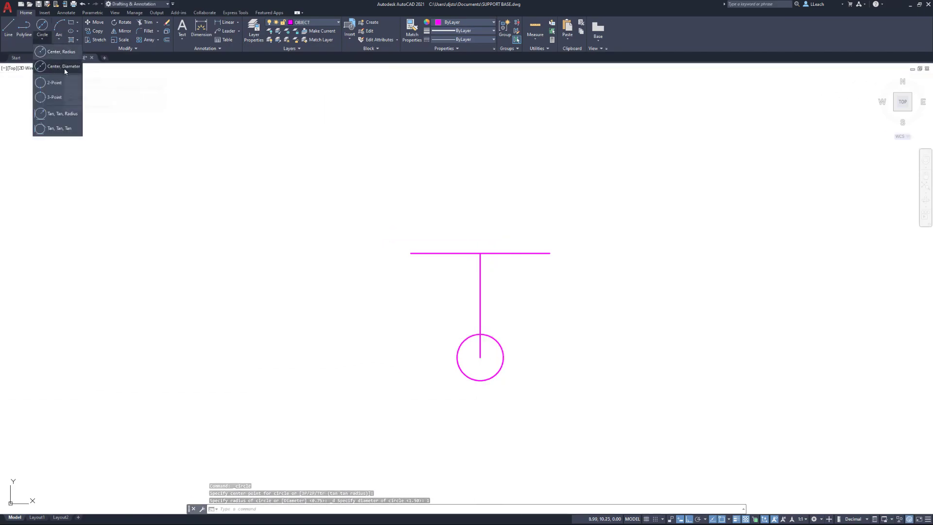
{"action": "left_click", "coordinate": [65, 69]}
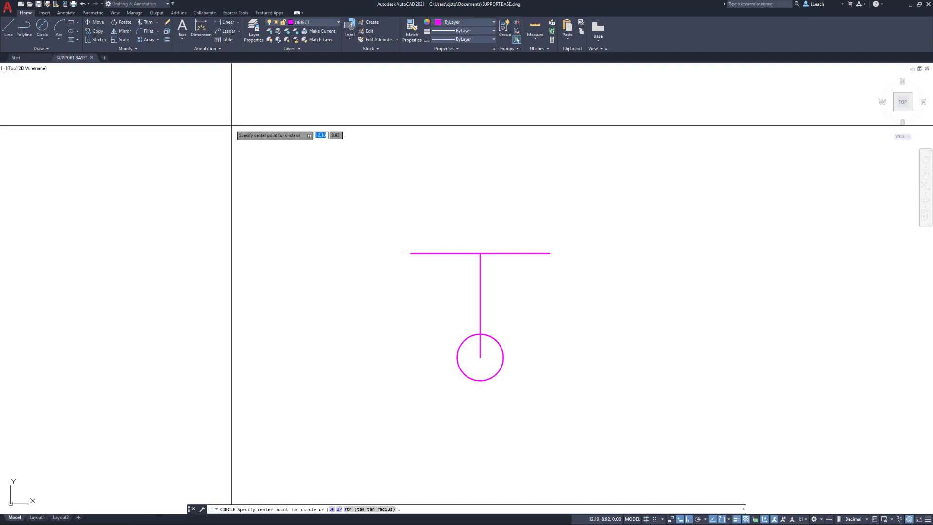
{"action": "left_click", "coordinate": [480, 357]}
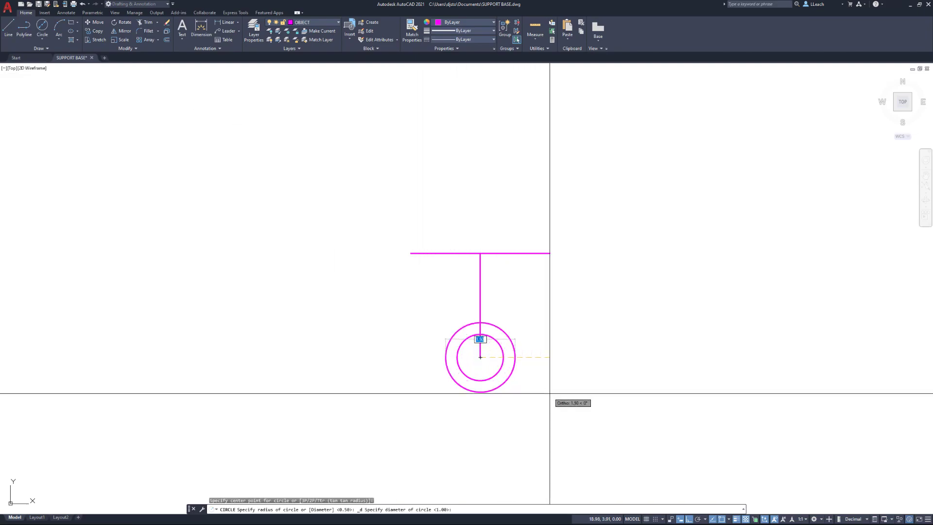
{"action": "key", "text": "Return"}
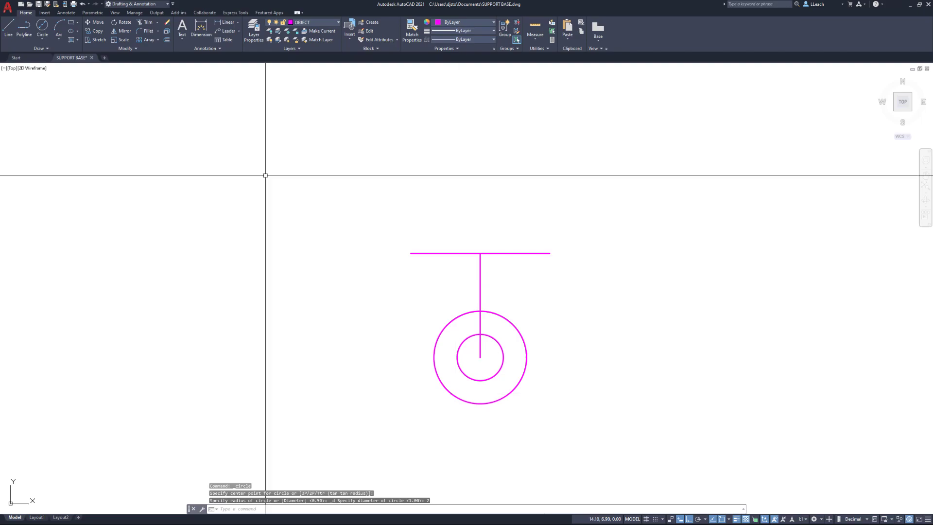
- Draw 0.75-diameter holes at the right and left ends of the horizontal line
{"action": "left_click", "coordinate": [45, 37]}
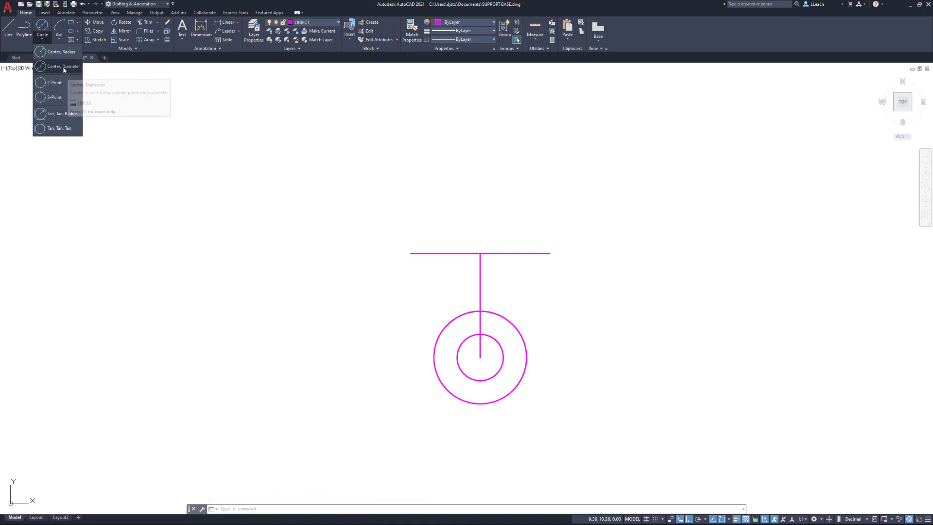
{"action": "left_click", "coordinate": [68, 66]}
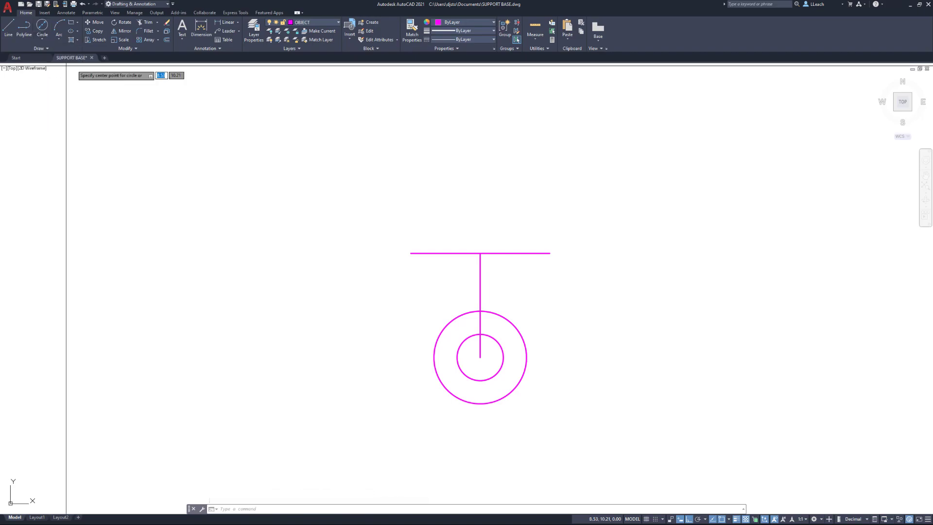
{"action": "left_click", "coordinate": [549, 253]}
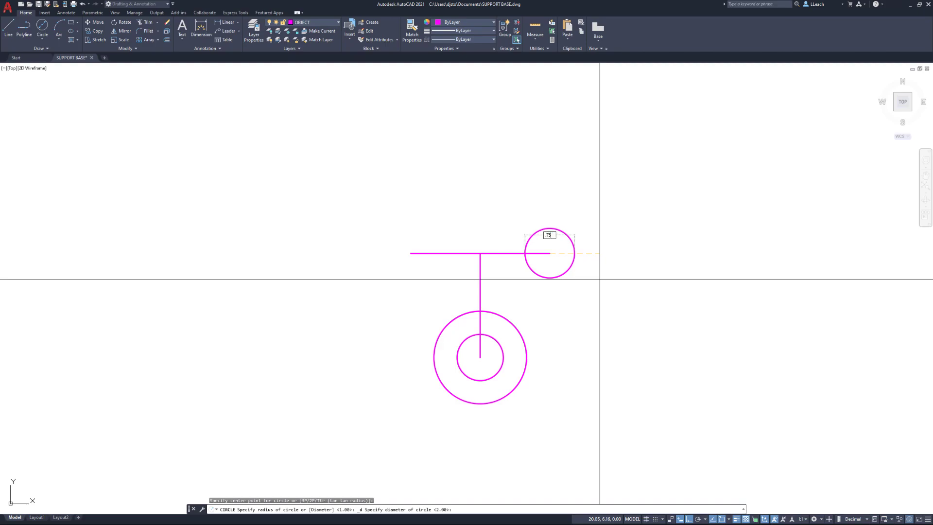
{"action": "key", "text": "Return"}
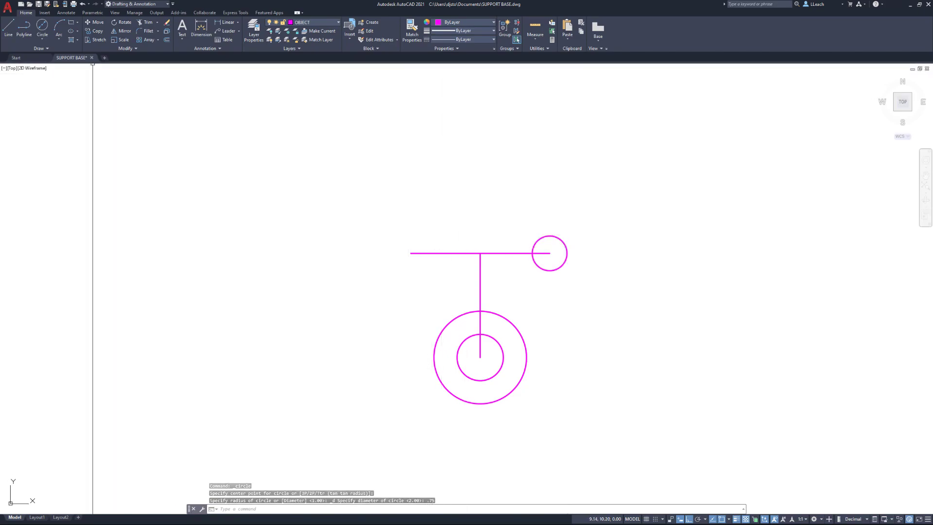
{"action": "left_click", "coordinate": [46, 36]}
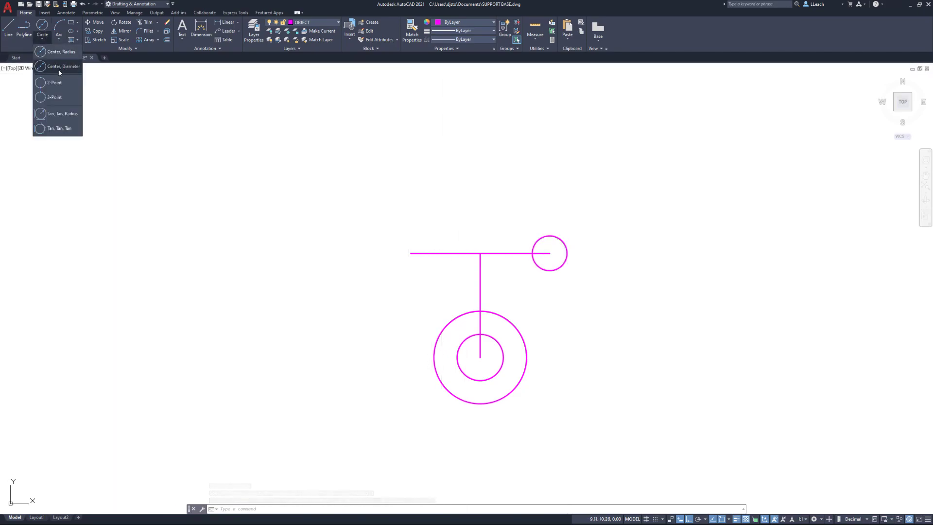
{"action": "left_click", "coordinate": [49, 52]}
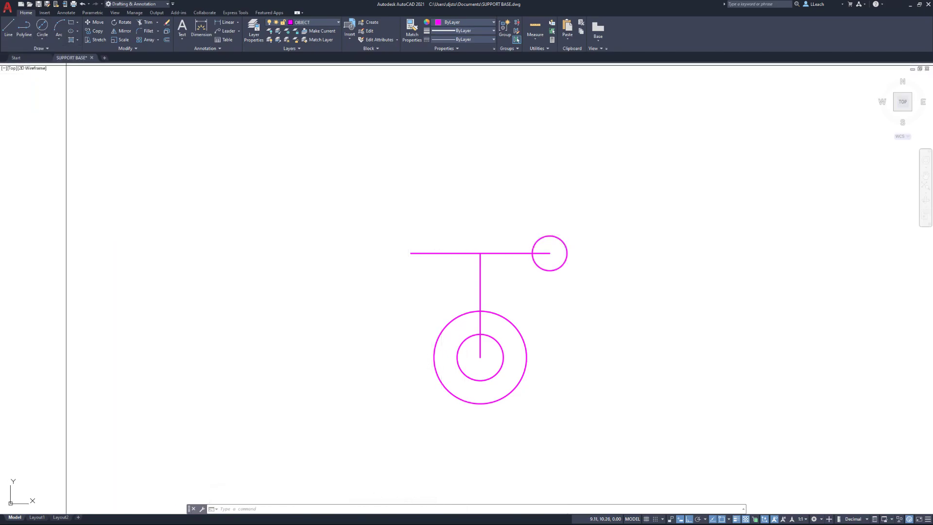
{"action": "left_click", "coordinate": [410, 253]}
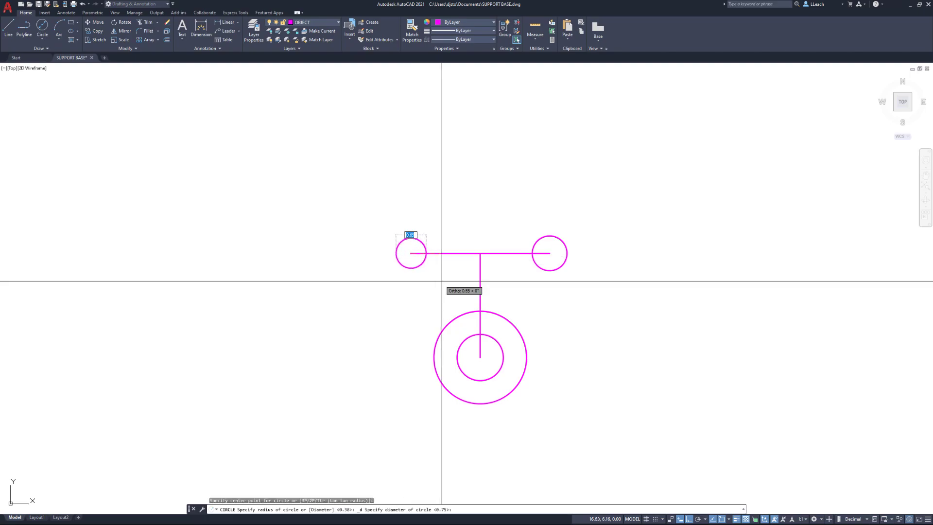
{"action": "type", "text": ".75"}
{"action": "key", "text": "Return"}
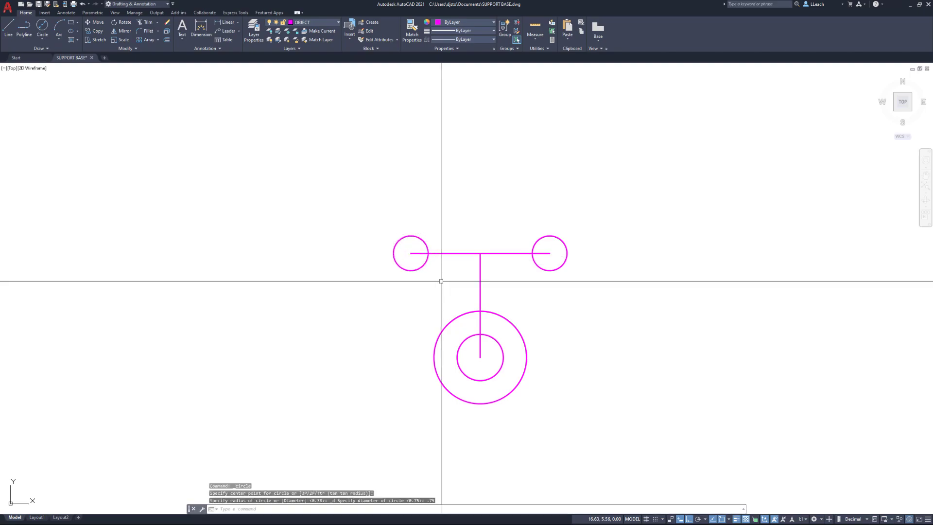
- Ring each hole with a 0.75-radius outer circle on the same centre
{"action": "left_click", "coordinate": [46, 40]}
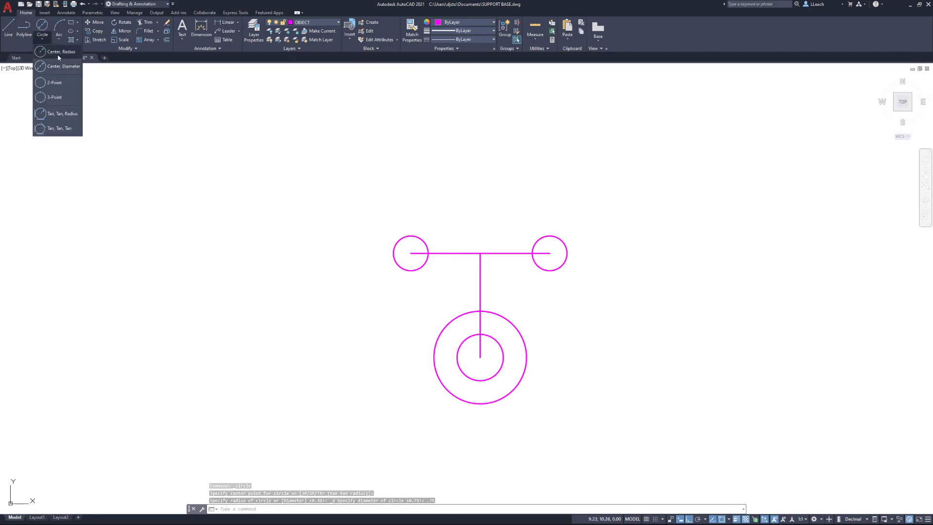
{"action": "left_click", "coordinate": [63, 54]}
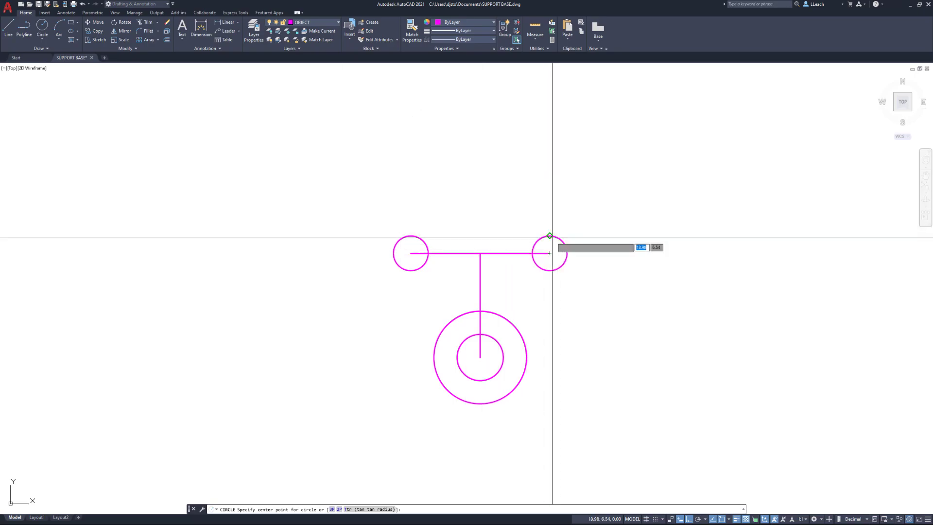
{"action": "left_click", "coordinate": [550, 253]}
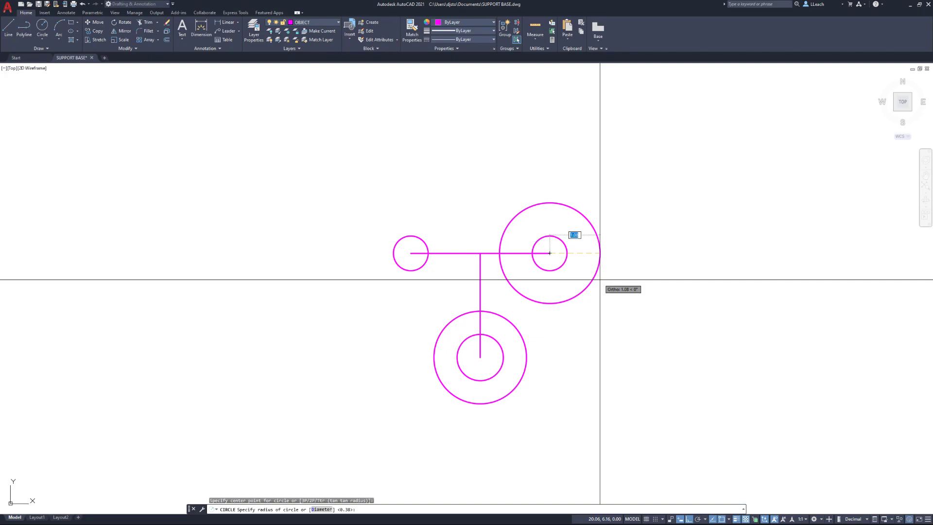
{"action": "key", "text": "Return"}
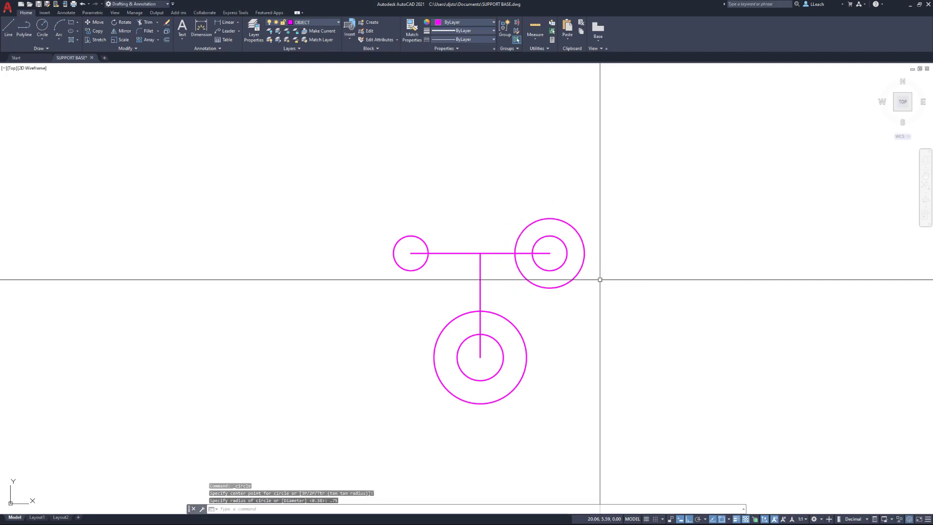
{"action": "left_click", "coordinate": [42, 39]}
{"action": "left_click", "coordinate": [54, 52]}
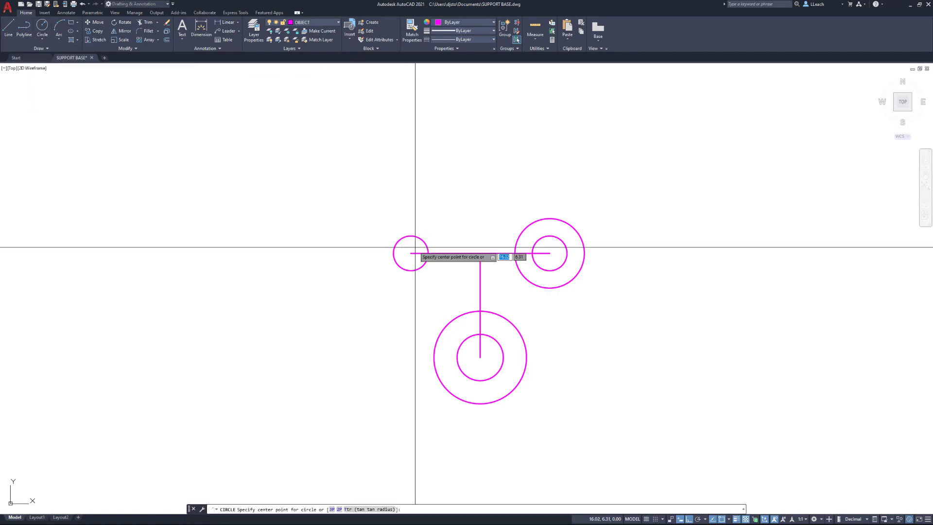
{"action": "left_click", "coordinate": [410, 253]}
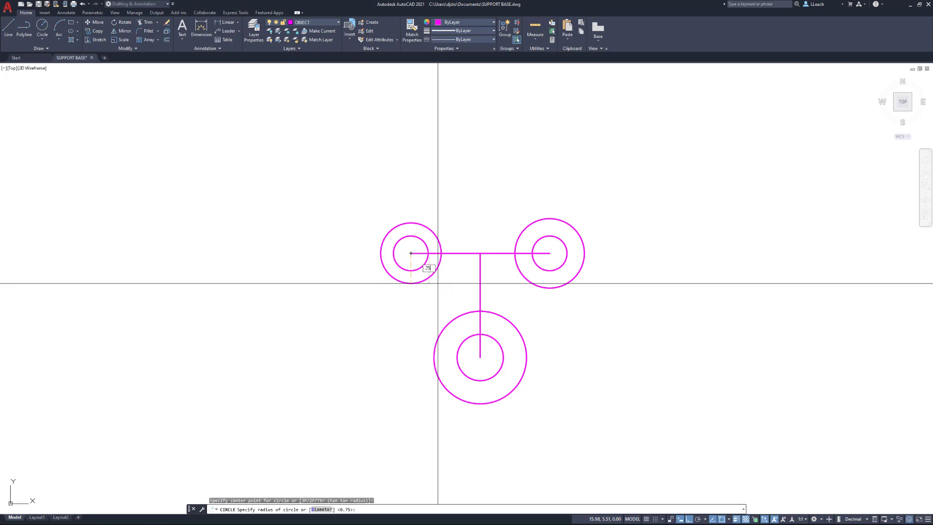
{"action": "key", "text": "Return"}
{"action": "key", "text": "Escape"}
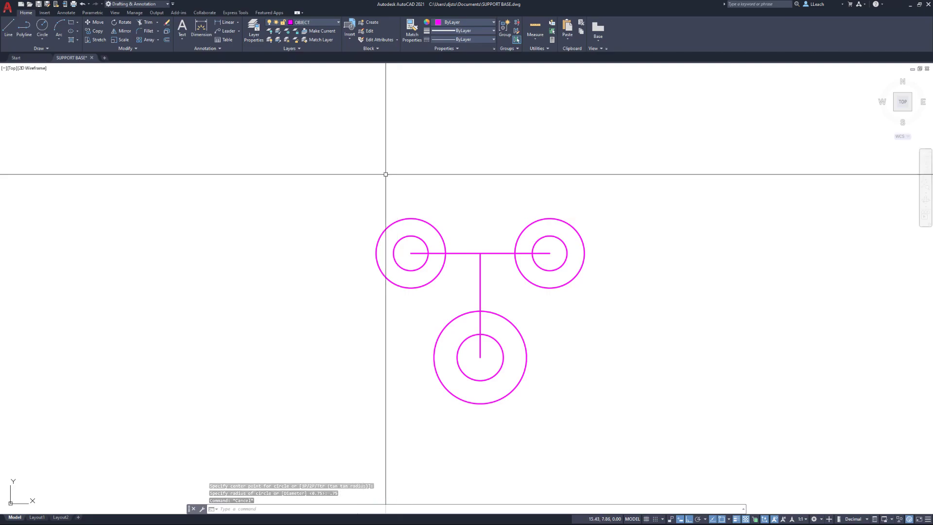
- Draw a line from the top quadrant of the left outer circle to the right one's top
{"action": "left_click", "coordinate": [8, 26]}
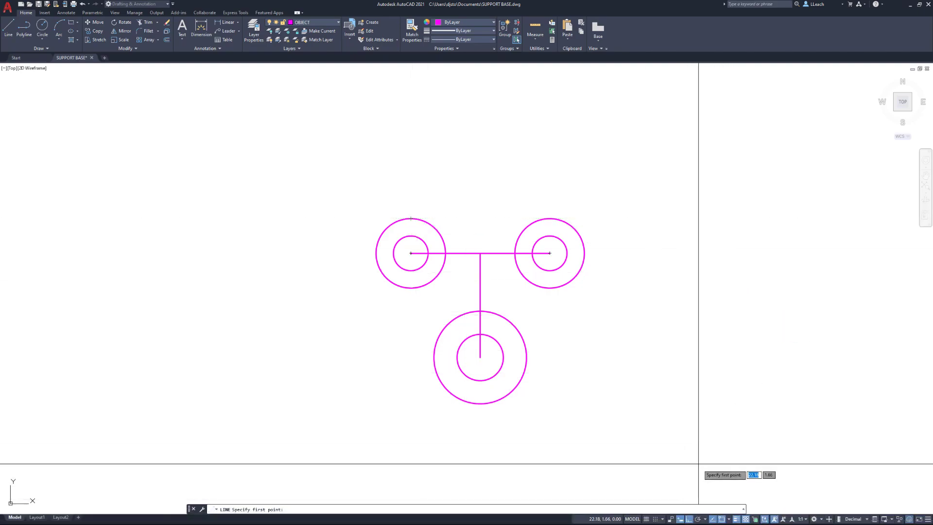
{"action": "left_click", "coordinate": [730, 520]}
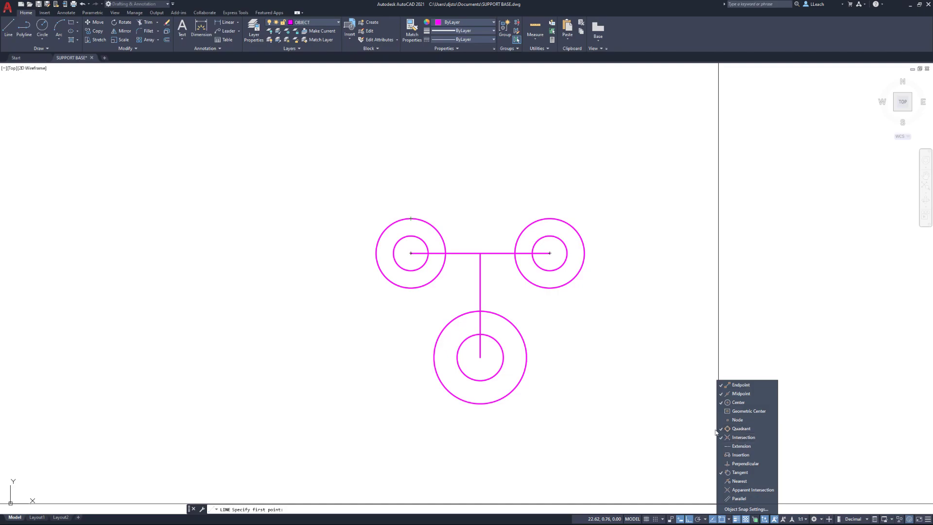
{"action": "left_click", "coordinate": [684, 363]}
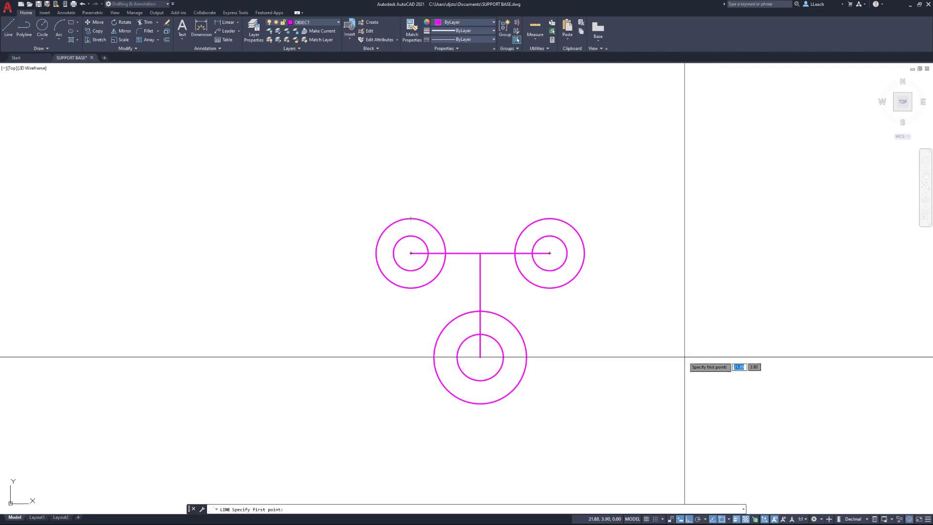
{"action": "left_click", "coordinate": [410, 219]}
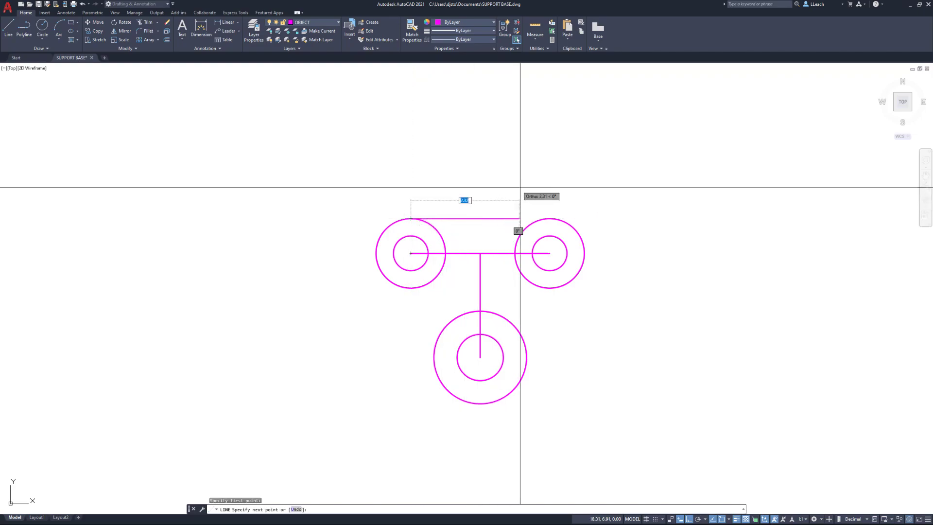
{"action": "left_click", "coordinate": [550, 218]}
{"action": "key", "text": "Escape"}
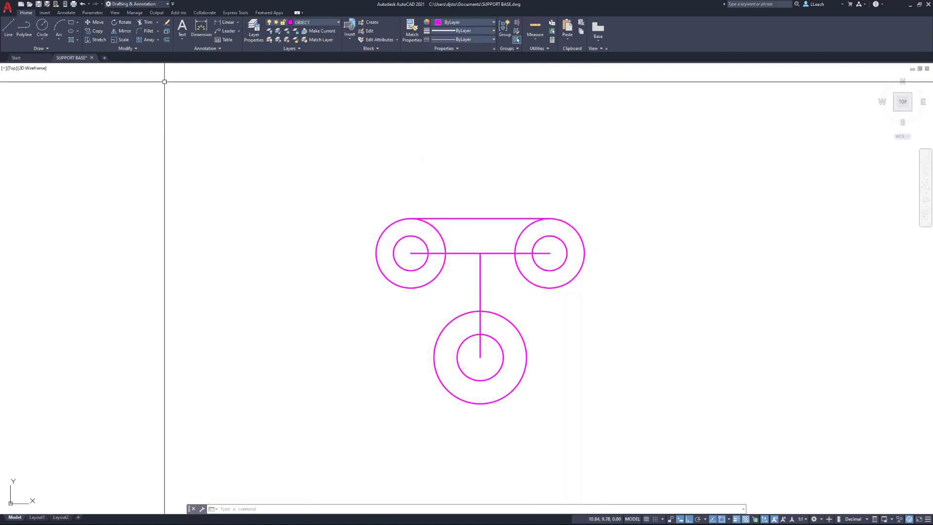
- Draw a line tangent to the lower outer circle and the right upper outer circle
{"action": "left_click", "coordinate": [8, 36]}
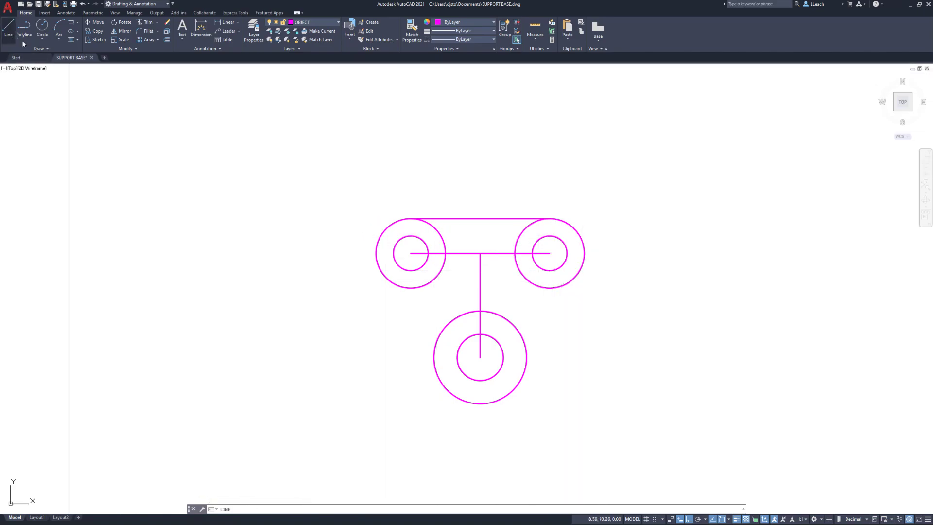
{"action": "left_click", "coordinate": [527, 369]}
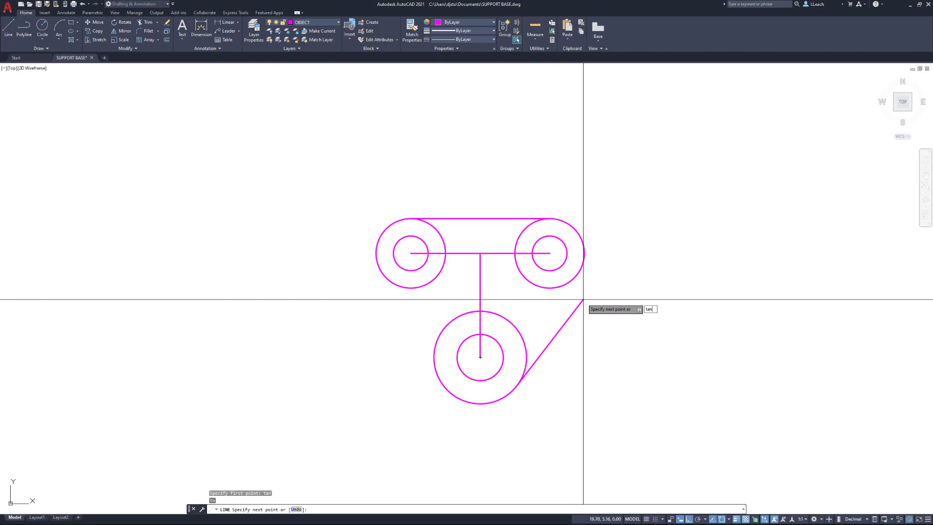
{"action": "key", "text": "Return"}
{"action": "left_click", "coordinate": [582, 263]}
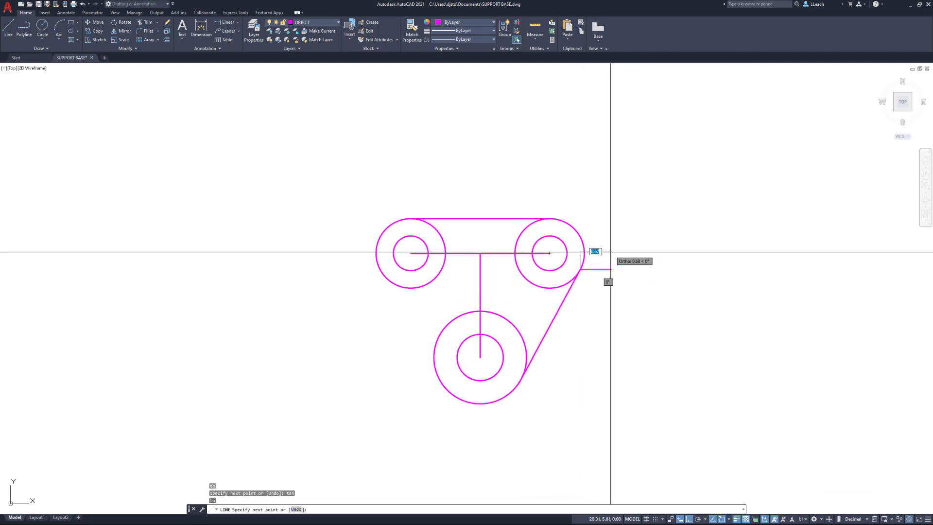
{"action": "key", "text": "Return"}
{"action": "key", "text": "Return"}
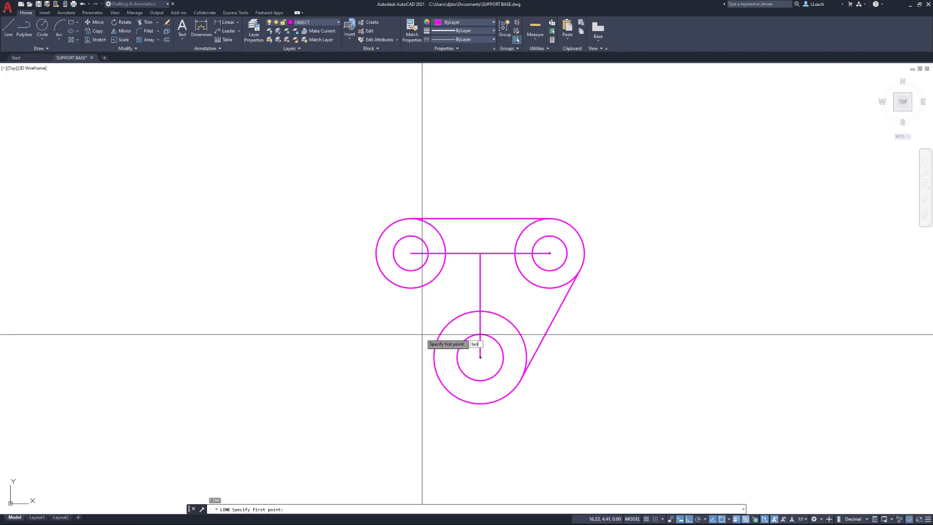
- Draw a line tangent to the lower outer circle and the left upper outer circle
{"action": "key", "text": "Return"}
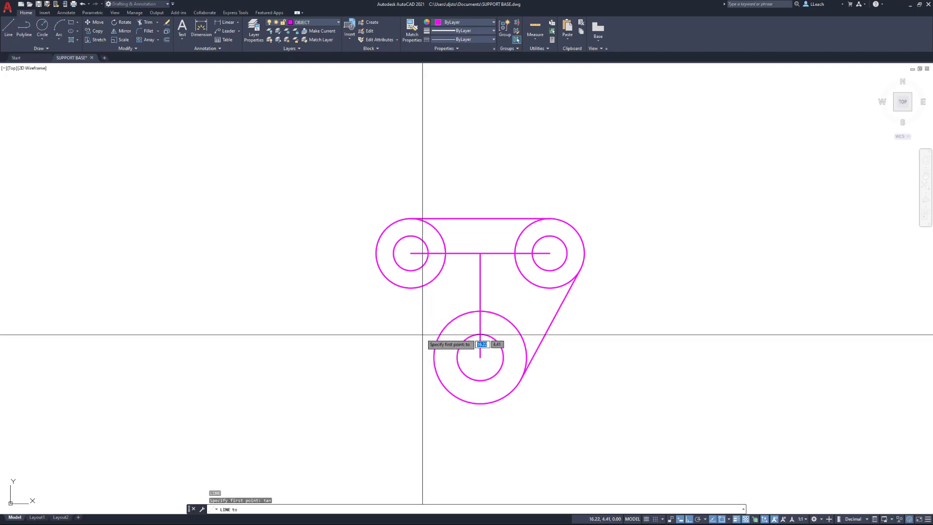
{"action": "left_click", "coordinate": [436, 380]}
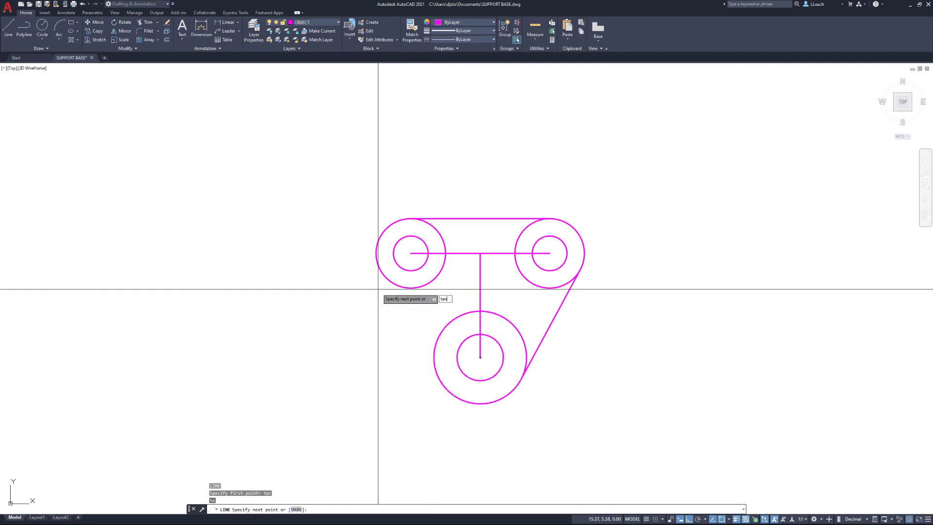
{"action": "key", "text": "Return"}
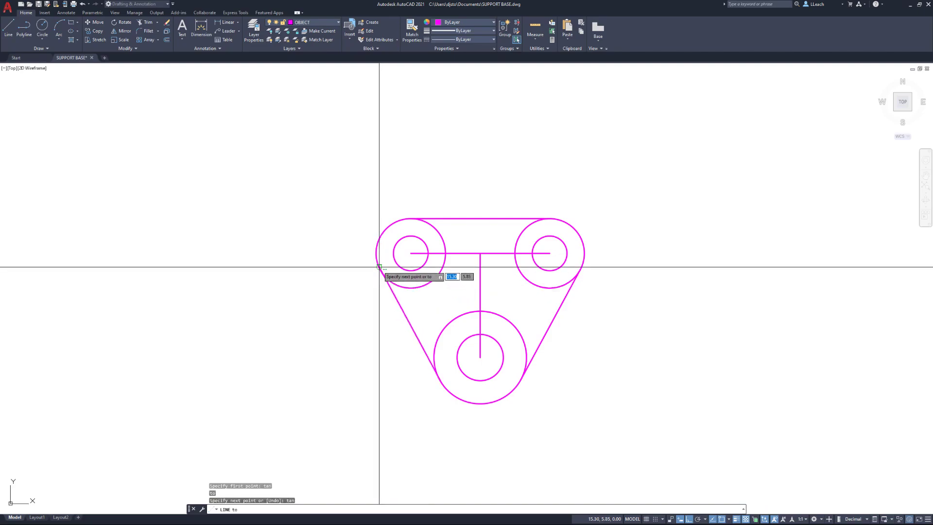
{"action": "left_click", "coordinate": [380, 267]}
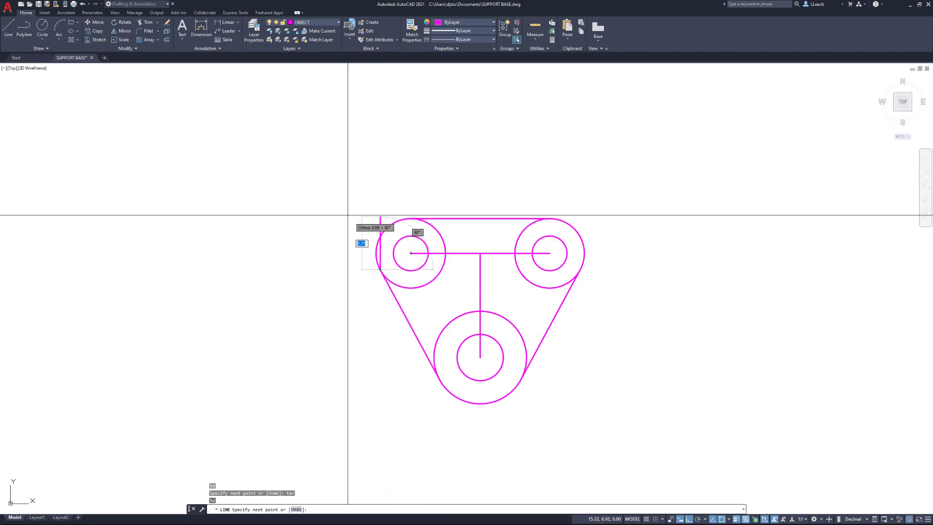
{"action": "key", "text": "Escape"}
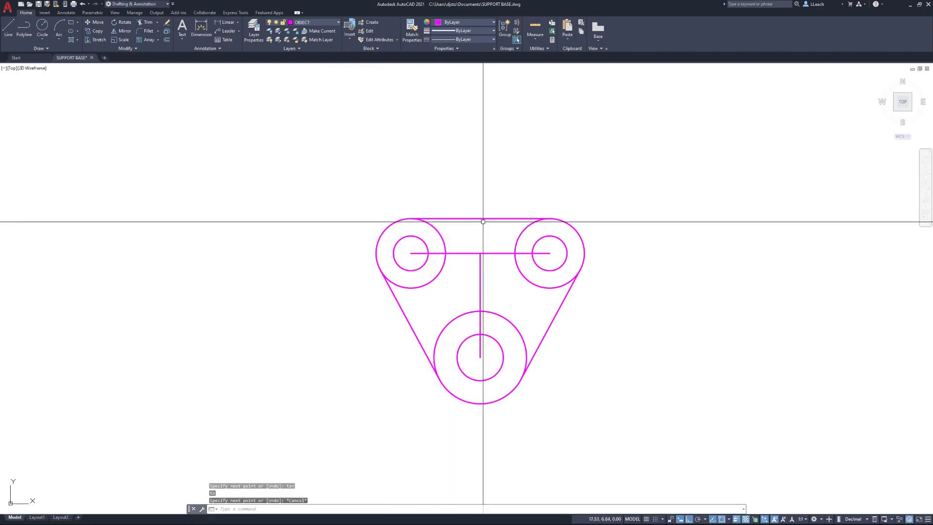
{"action": "middle_click_drag", "start_coordinate": [480, 208], "coordinate": [481, 208]}
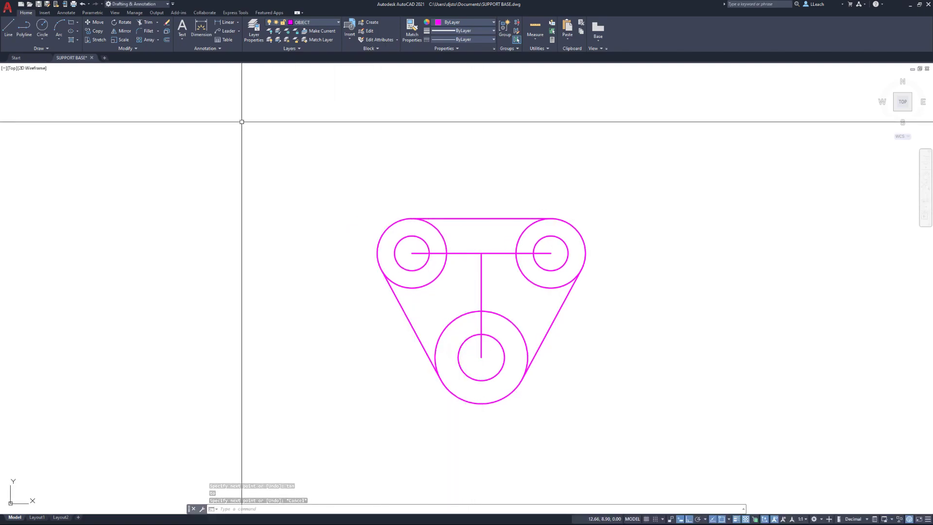
- Trim the four inner arcs of the top-left and top-right outer circles
{"action": "left_click", "coordinate": [148, 24]}
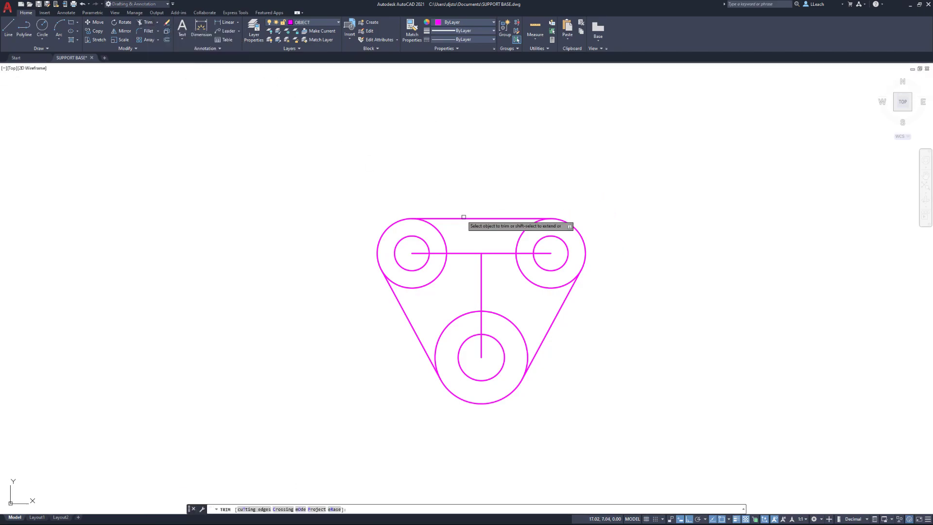
{"action": "left_click", "coordinate": [440, 236]}
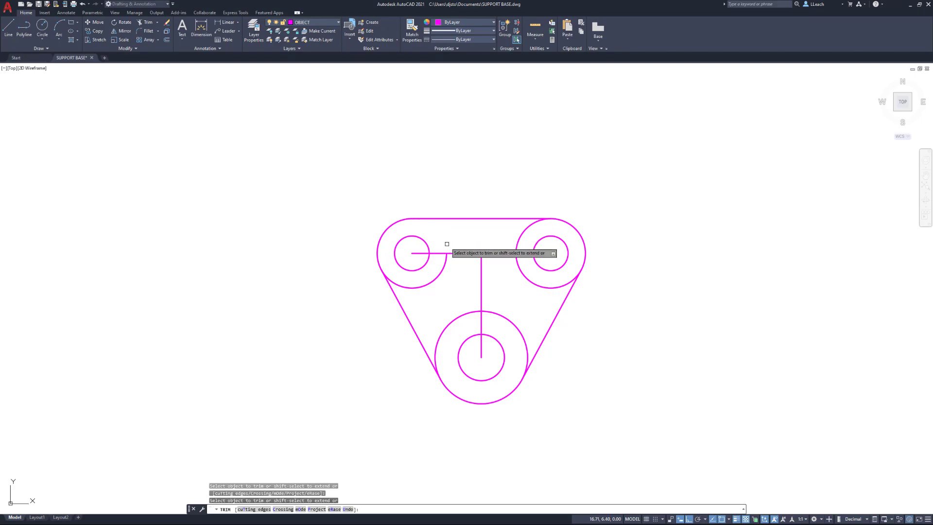
{"action": "left_click", "coordinate": [438, 271]}
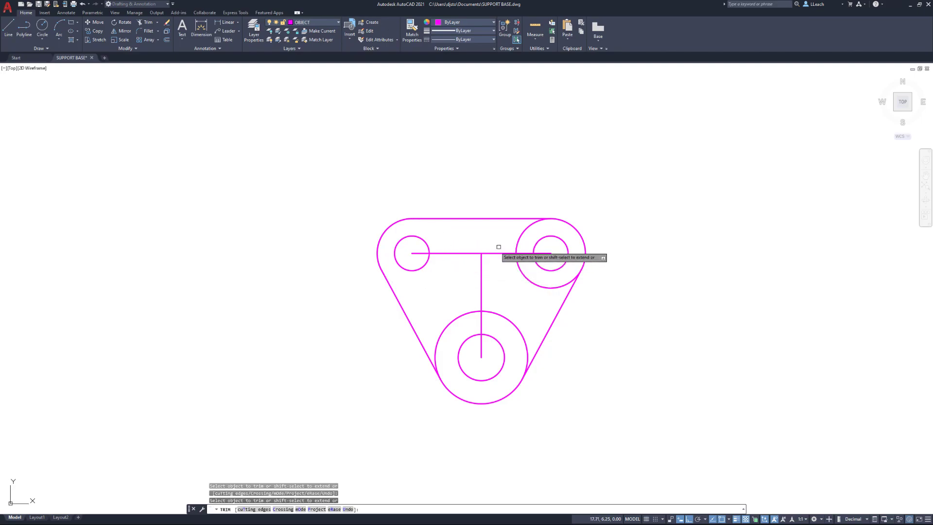
{"action": "left_click", "coordinate": [522, 233]}
{"action": "left_click", "coordinate": [521, 267]}
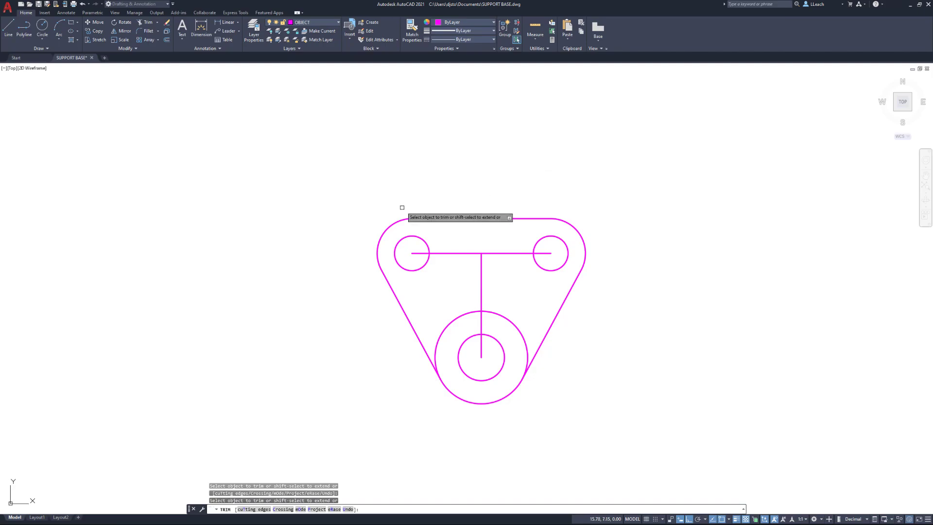
{"action": "middle_click_drag", "start_coordinate": [412, 201], "coordinate": [419, 198]}
{"action": "key", "text": "Escape"}
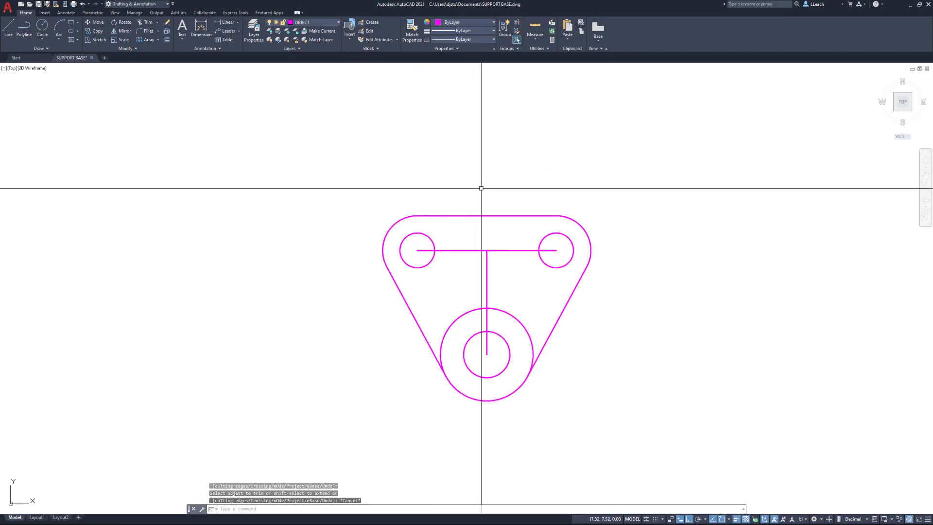
- Erase the horizontal centre line between the two upper holes
{"action": "key", "text": "Return"}
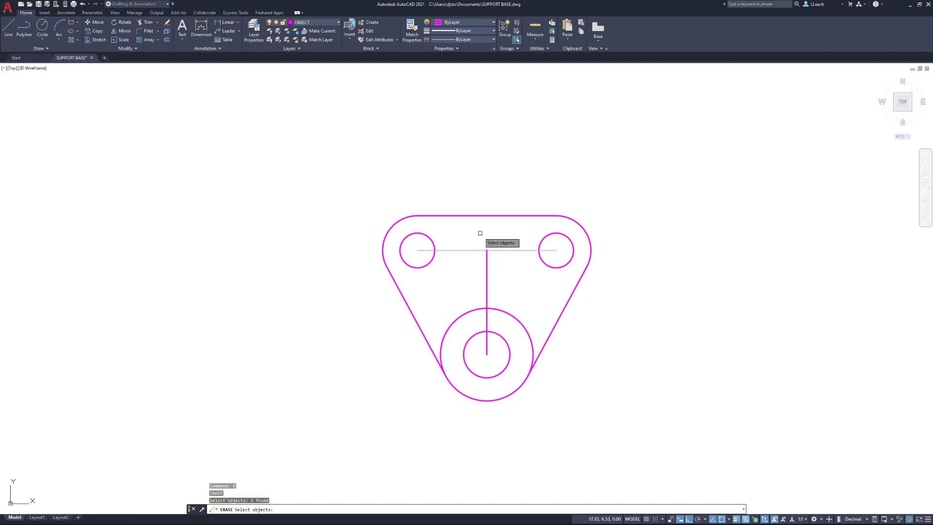
{"action": "key", "text": "Return"}
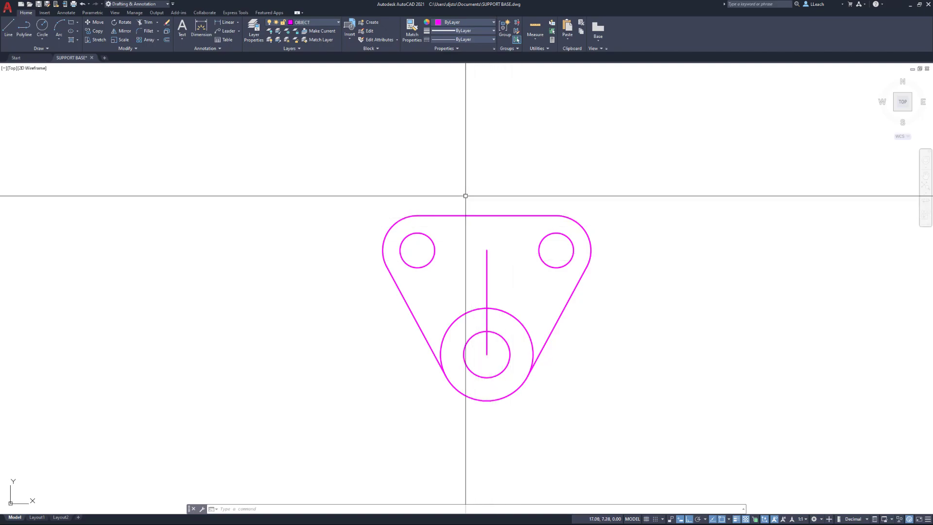
- Offset the top outline edge 1 unit downward
{"action": "left_click", "coordinate": [166, 40]}
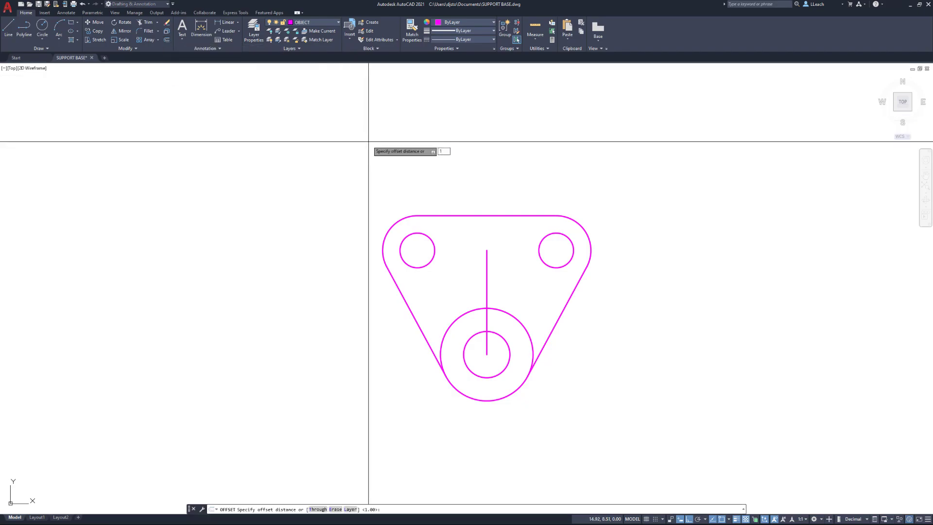
{"action": "key", "text": "Return"}
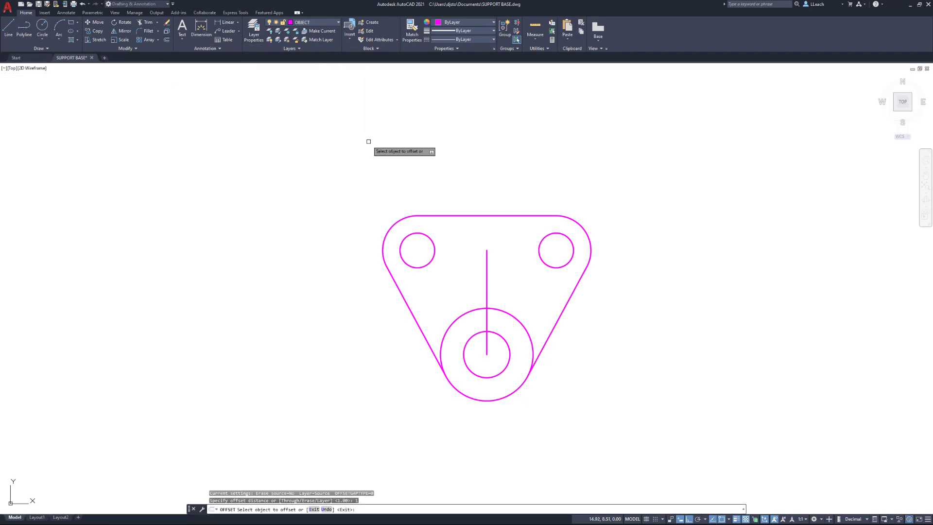
{"action": "left_click", "coordinate": [491, 216]}
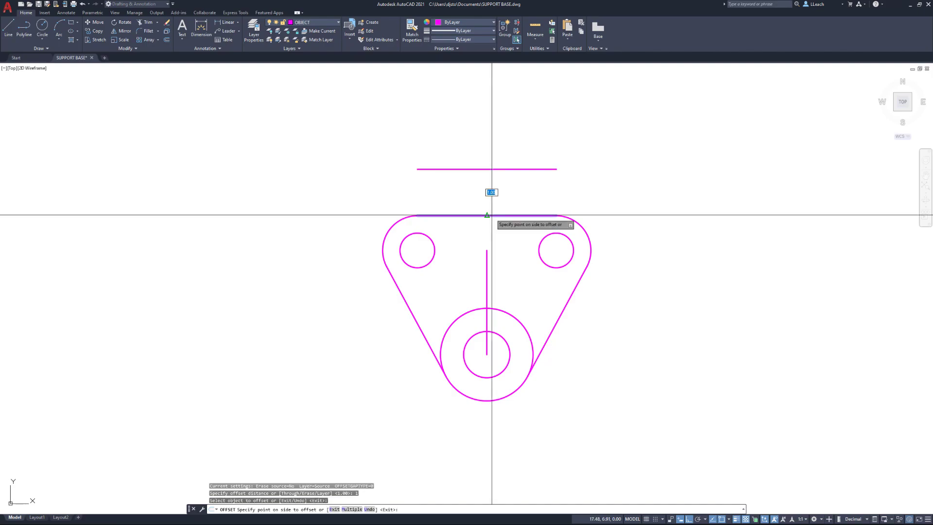
{"action": "left_click", "coordinate": [512, 279]}
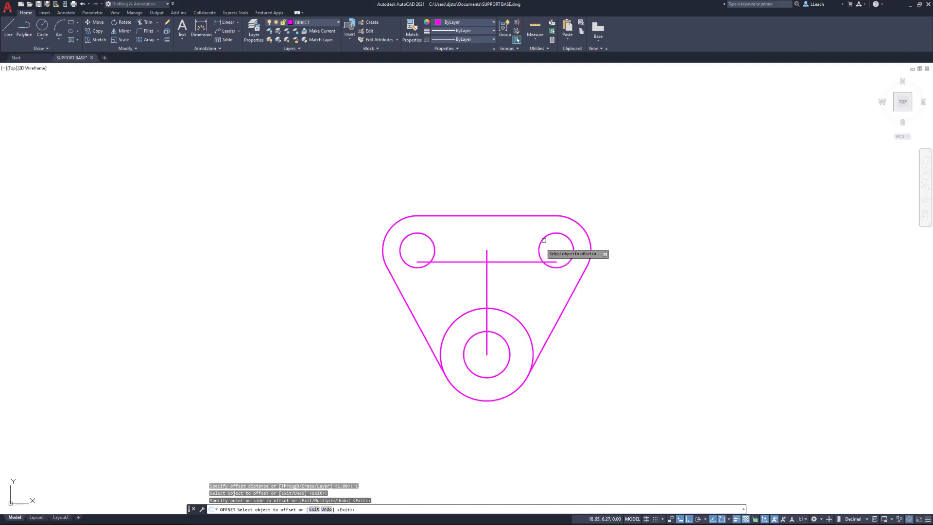
{"action": "key", "text": "Escape"}
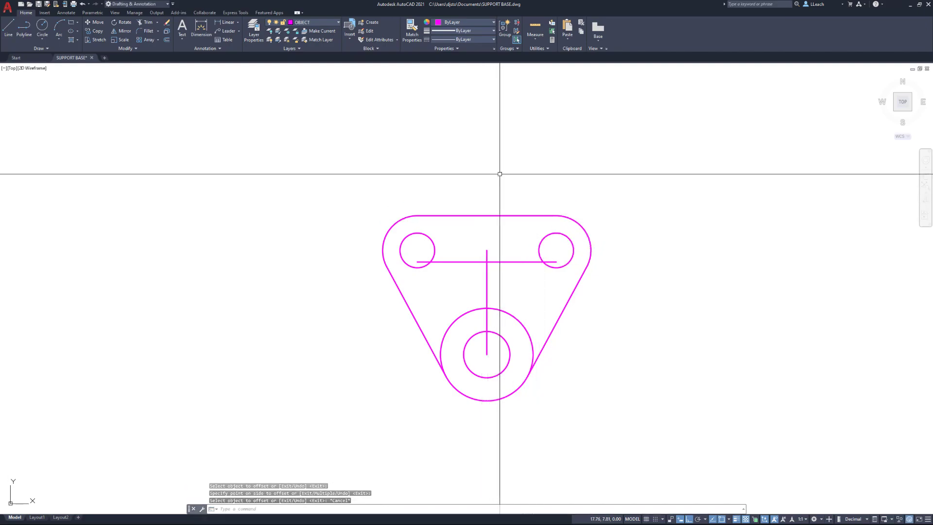
{"action": "type", "text": "tr"}
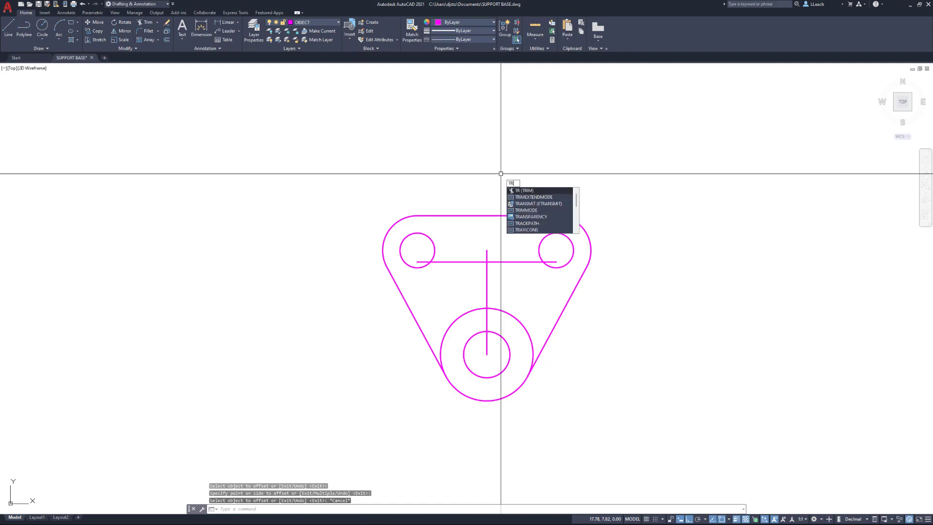
- Trim the vertical bar's stub above the new offset line
{"action": "key", "text": "Return"}
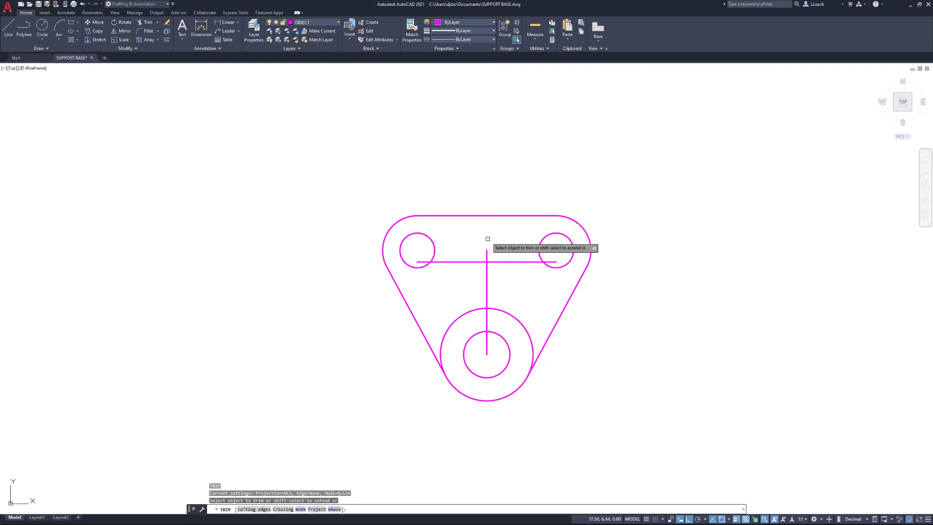
{"action": "left_click", "coordinate": [487, 252]}
{"action": "key", "text": "Return"}
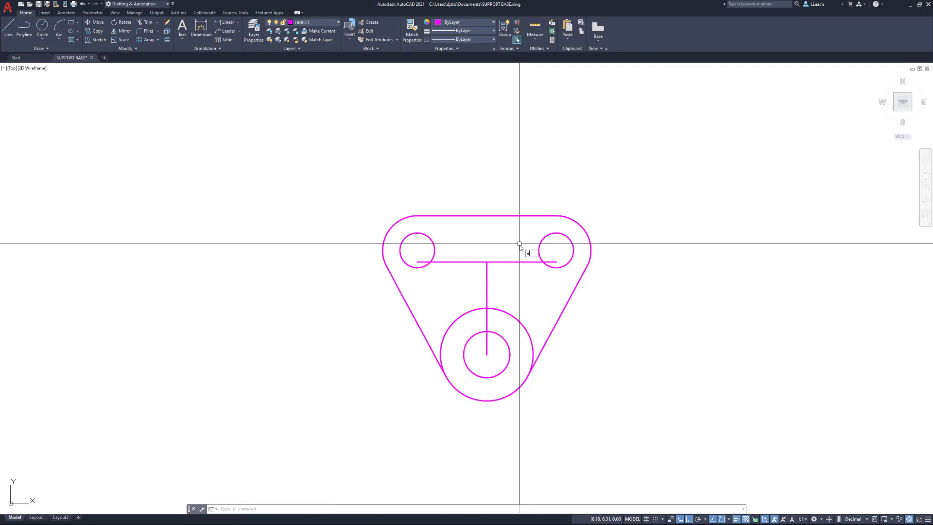
{"action": "right_click", "coordinate": [524, 256]}
- Erase the horizontal line running across the upper holes
{"action": "type", "text": "E"}
{"action": "key", "text": "Return"}
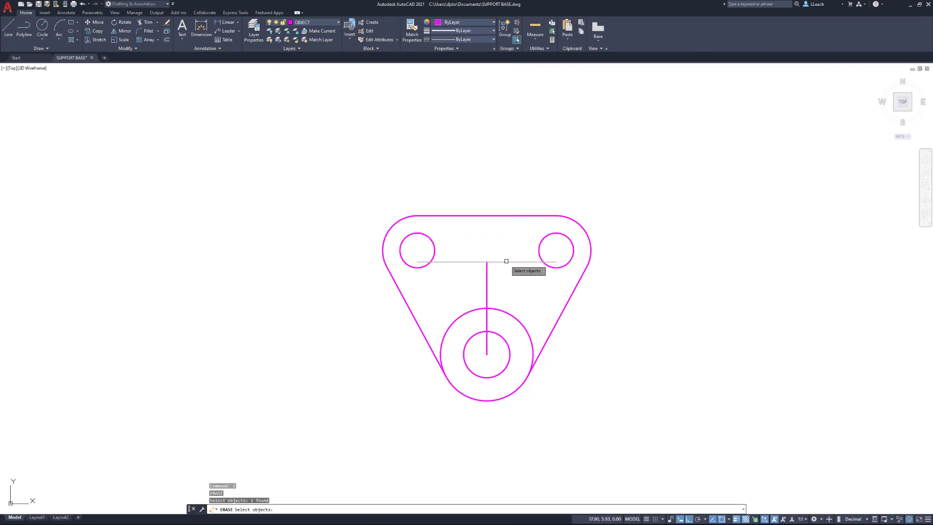
{"action": "key", "text": "Return"}
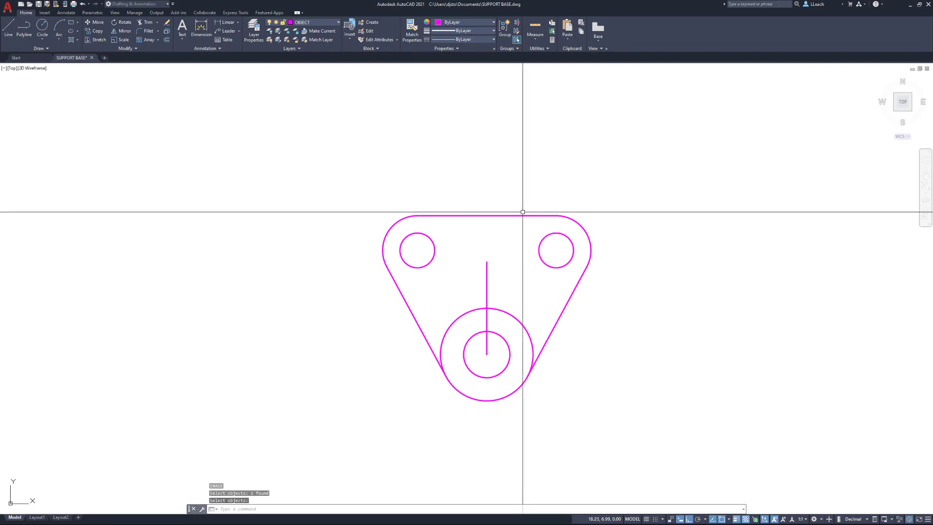
- Draw a 0.375-long horizontal line above the part
{"action": "left_click", "coordinate": [11, 28]}
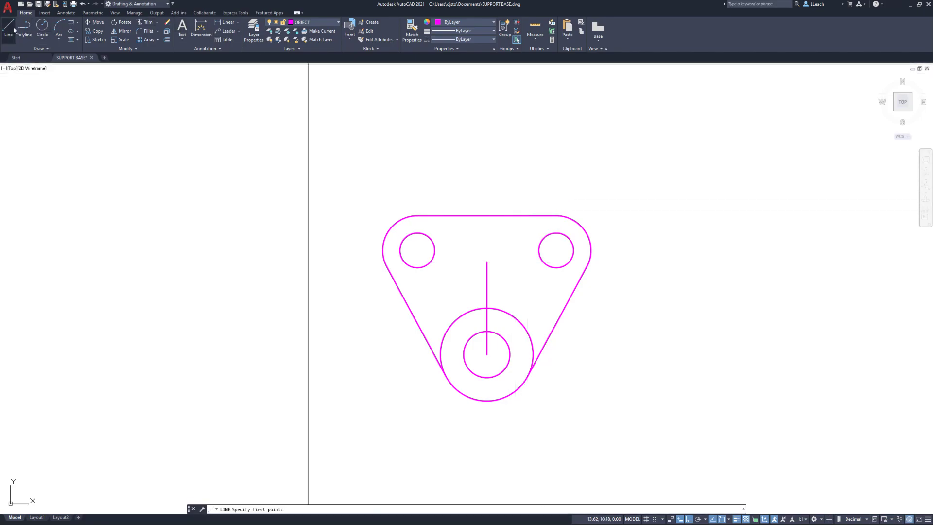
{"action": "left_click", "coordinate": [470, 176]}
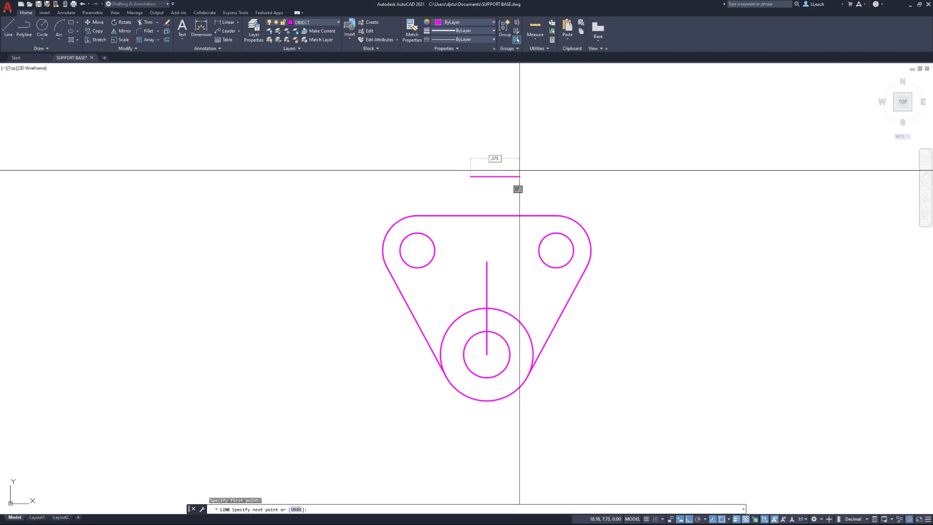
{"action": "type", "text": ".375"}
{"action": "key", "text": "Return"}
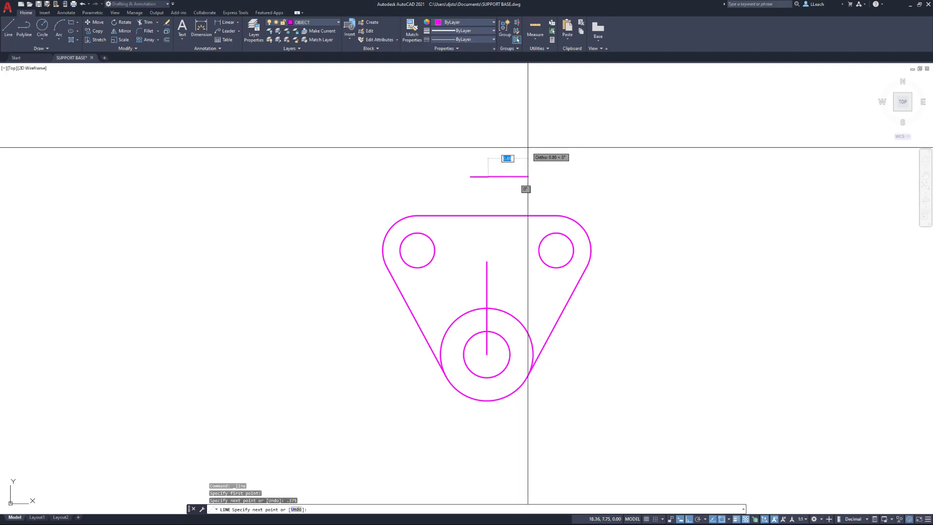
{"action": "key", "text": "Escape"}
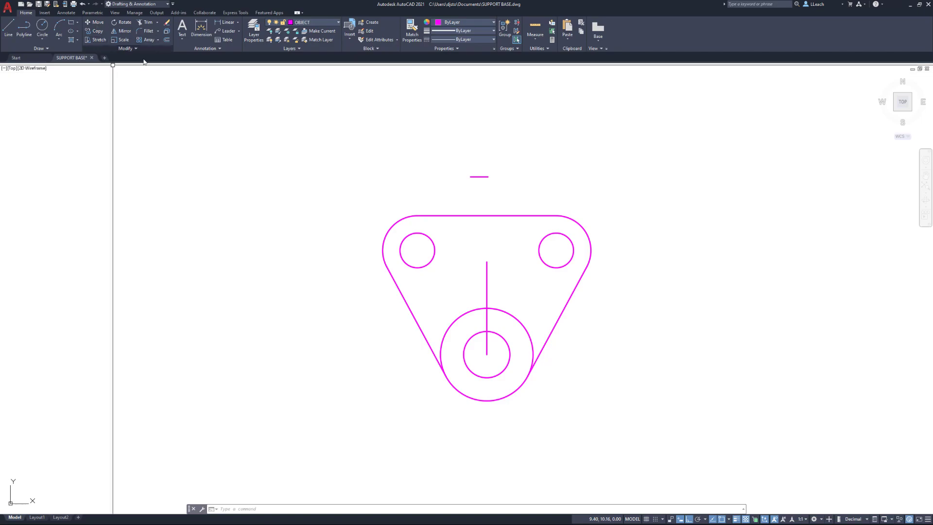
- Move the 0.375 line by its midpoint onto the vertical line's top endpoint
{"action": "left_click", "coordinate": [97, 22]}
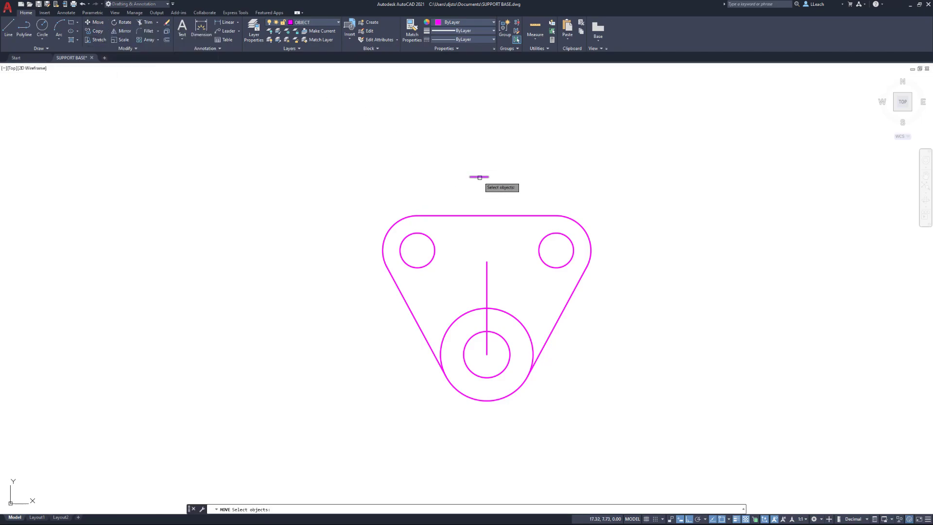
{"action": "key", "text": "Return"}
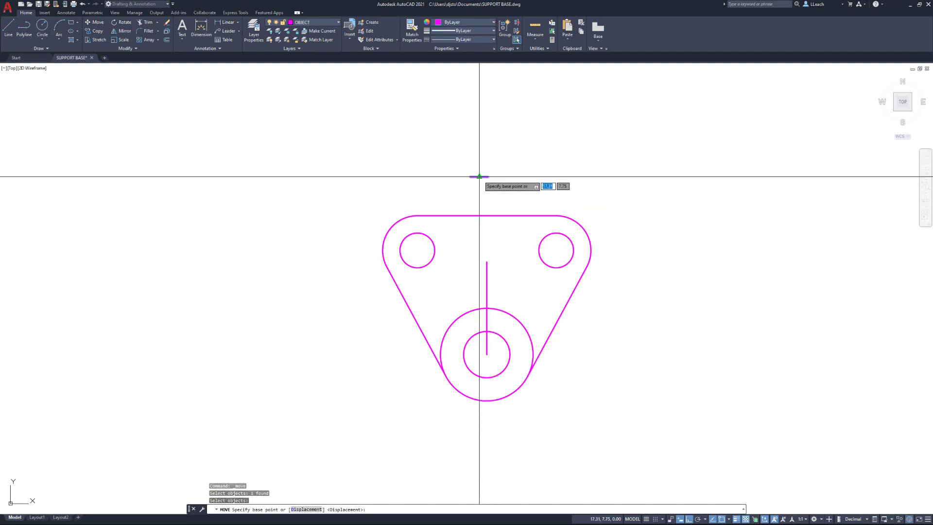
{"action": "left_click", "coordinate": [479, 176]}
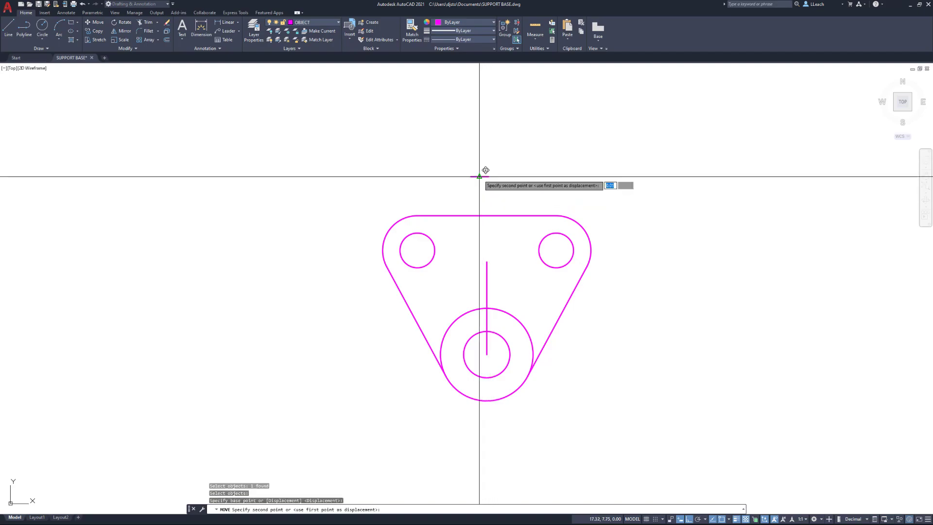
{"action": "left_click", "coordinate": [488, 261]}
{"action": "key", "text": "Escape"}
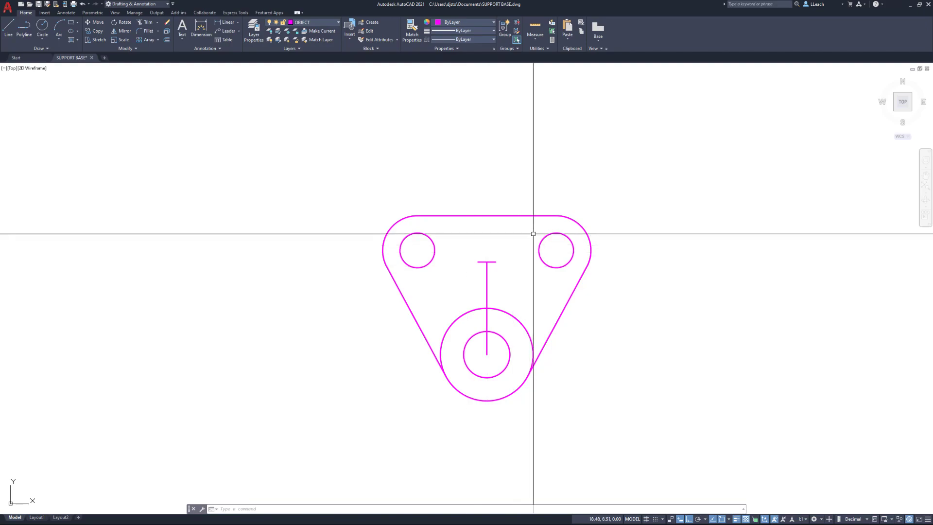
{"action": "key", "text": "Escape"}
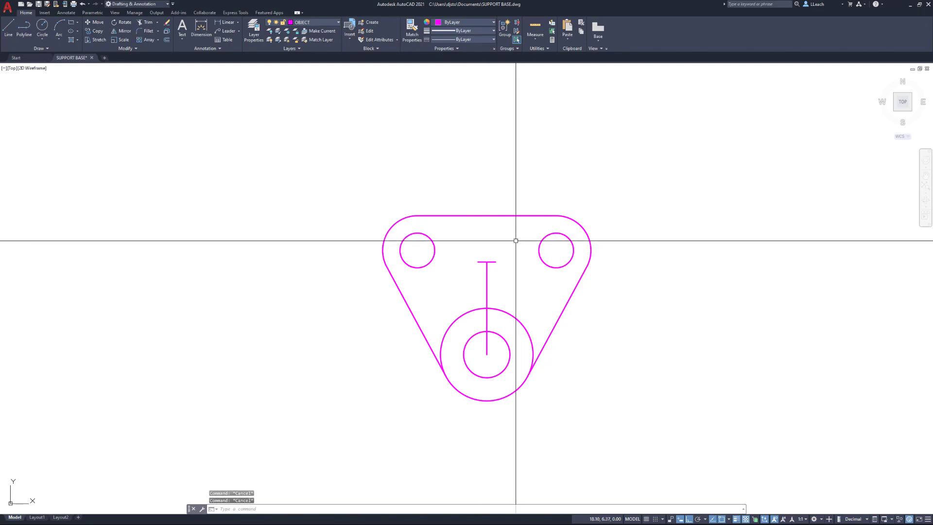
- Erase the single vertical line below the short cap
{"action": "type", "text": "E"}
{"action": "key", "text": "Return"}
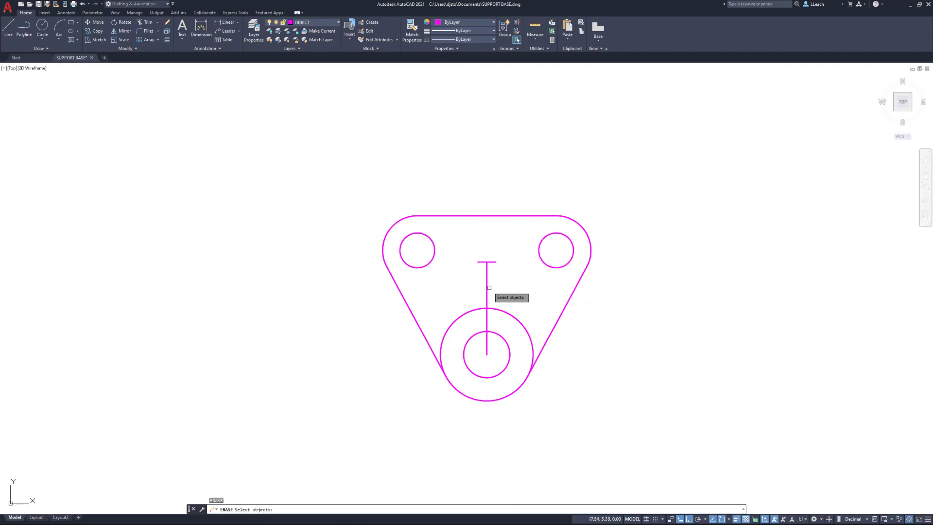
{"action": "key", "text": "Return"}
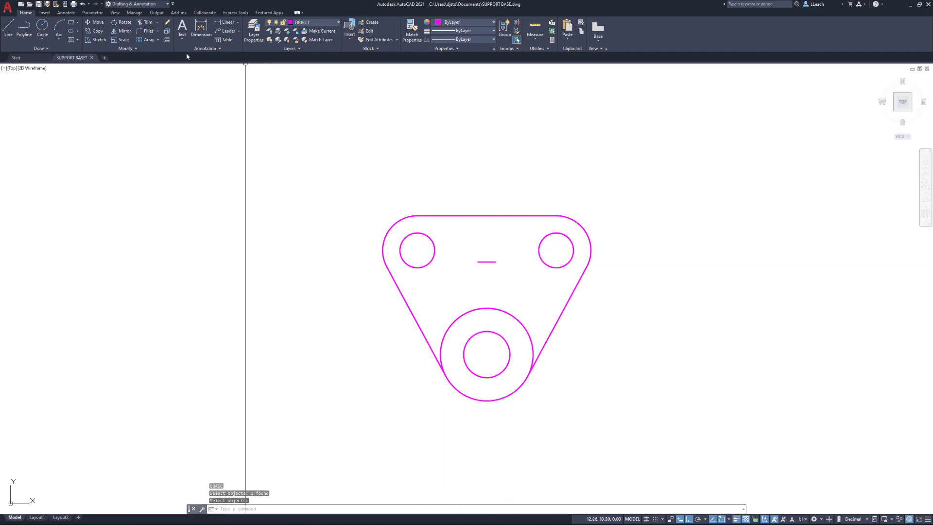
- Draw vertical lines down from both ends of the 0.375 cap
{"action": "left_click", "coordinate": [5, 26]}
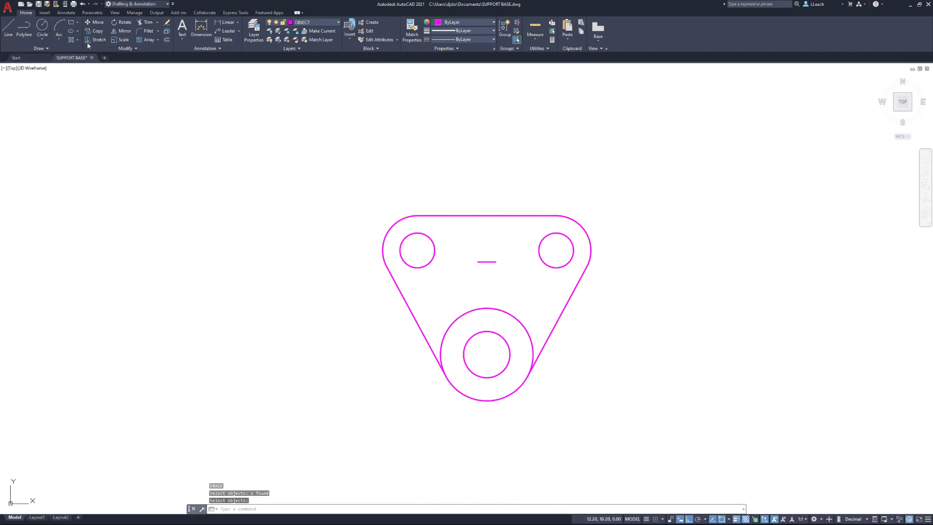
{"action": "left_click", "coordinate": [496, 262]}
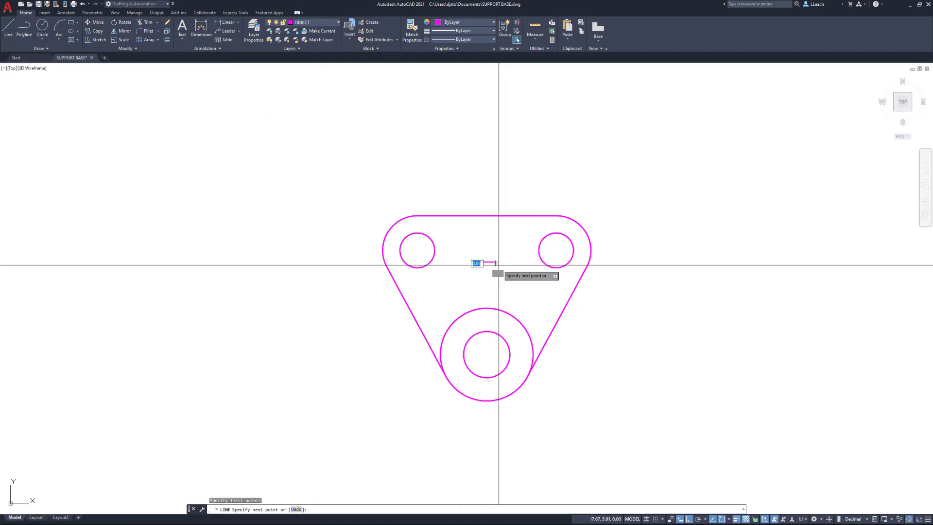
{"action": "left_click", "coordinate": [499, 294]}
{"action": "key", "text": "Return"}
{"action": "key", "text": "Return"}
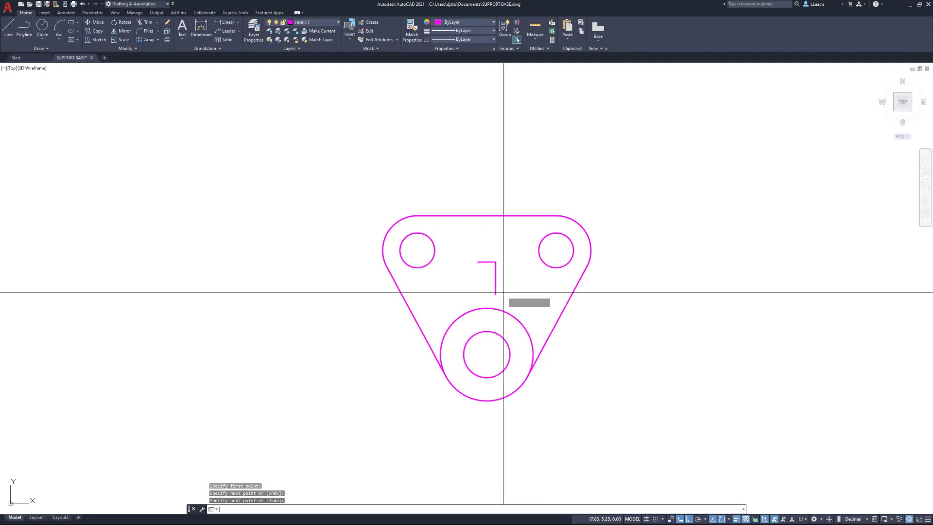
{"action": "left_click", "coordinate": [478, 262]}
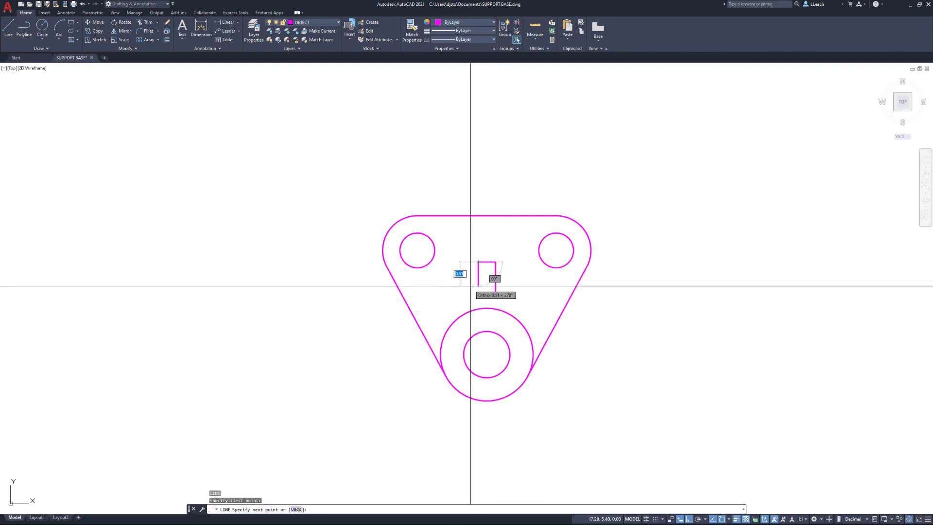
{"action": "left_click", "coordinate": [478, 290]}
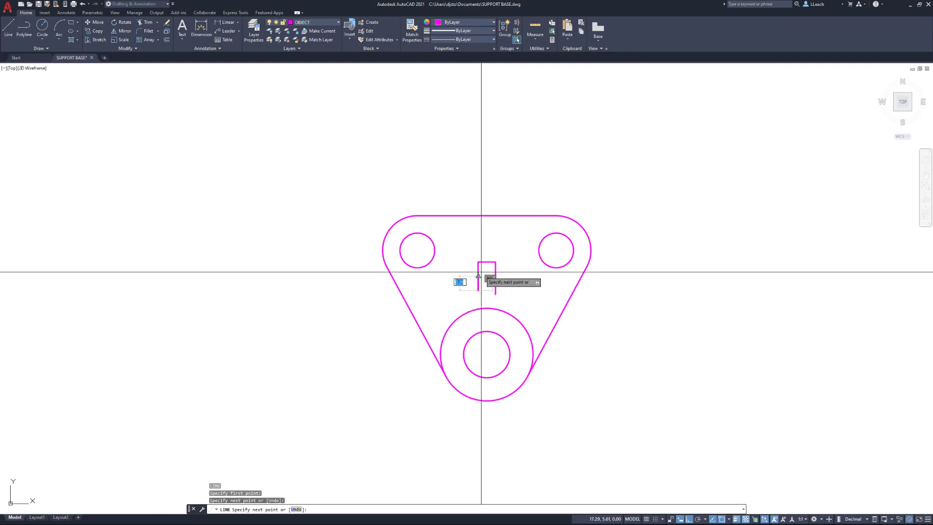
{"action": "key", "text": "Return"}
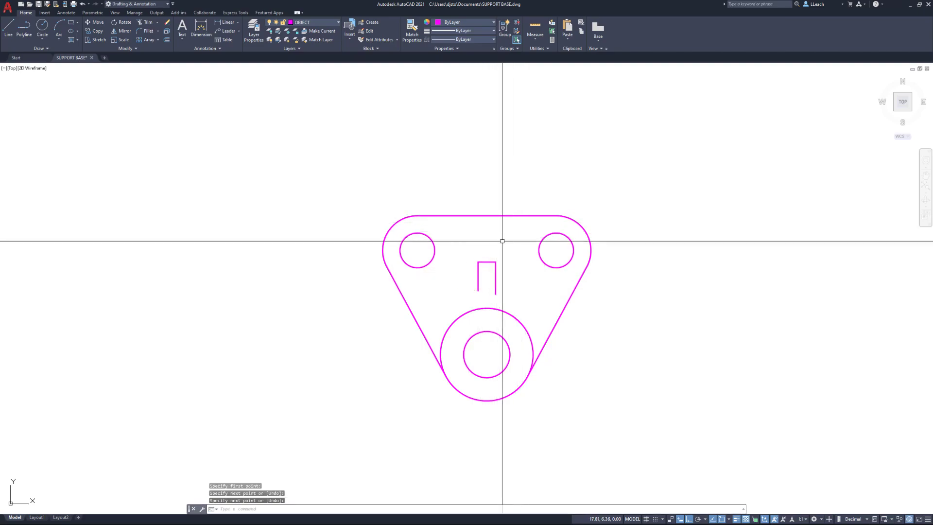
{"action": "key", "text": "Escape"}
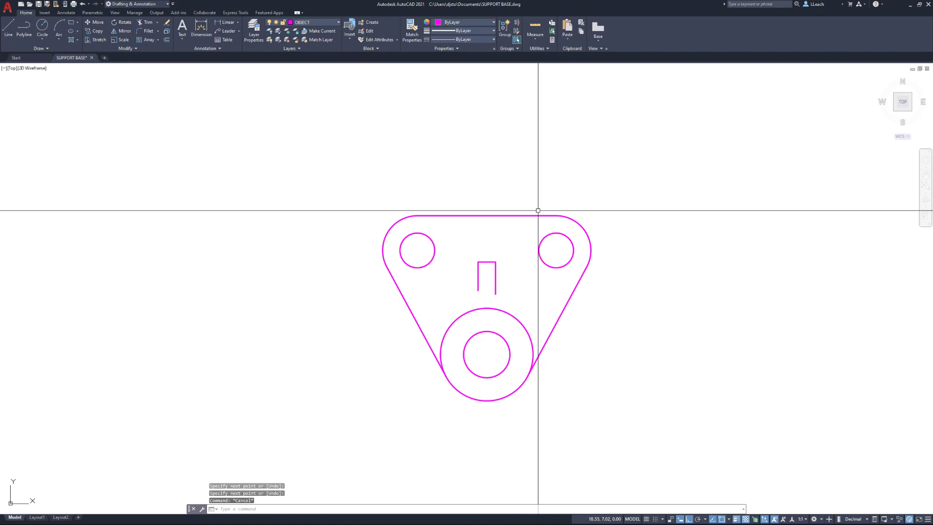
- Extend both bar sides down to meet the large lower circle
{"action": "left_click", "coordinate": [157, 24]}
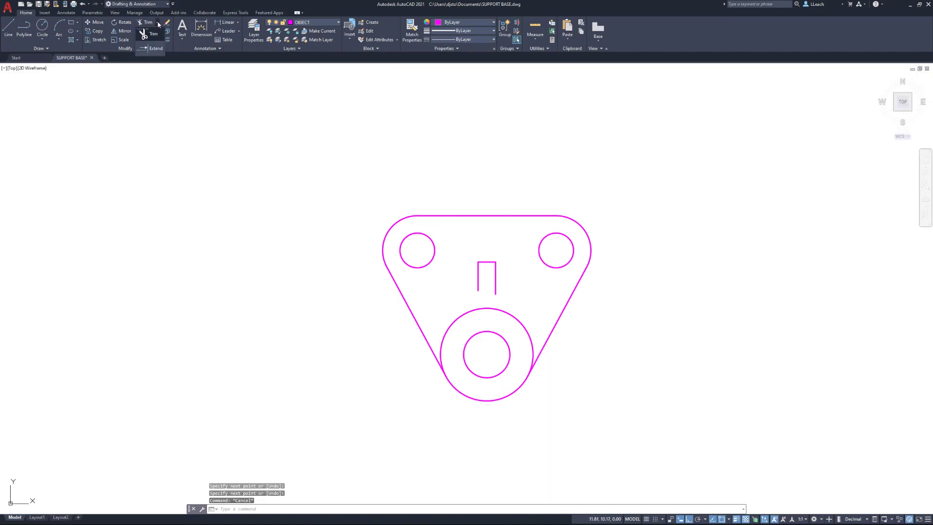
{"action": "left_click", "coordinate": [155, 49]}
{"action": "left_click", "coordinate": [495, 289]}
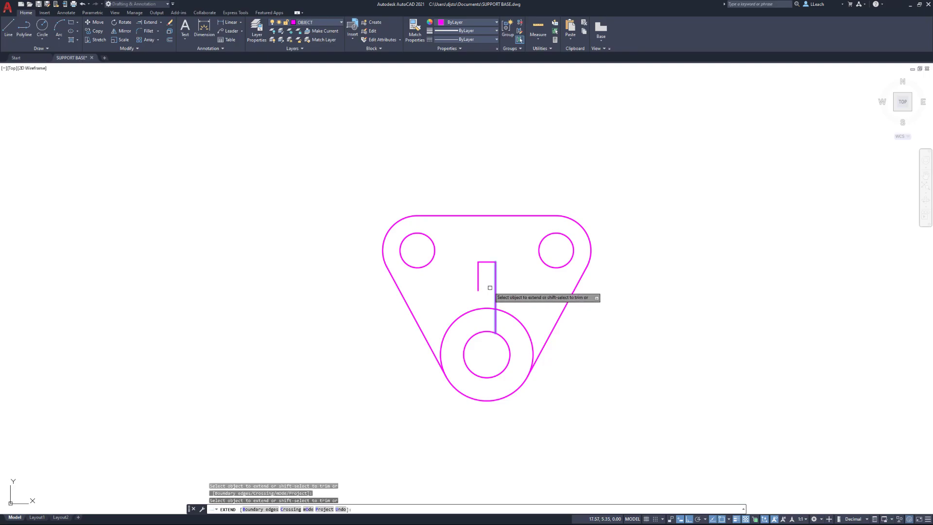
{"action": "left_click", "coordinate": [478, 290]}
{"action": "key", "text": "Escape"}
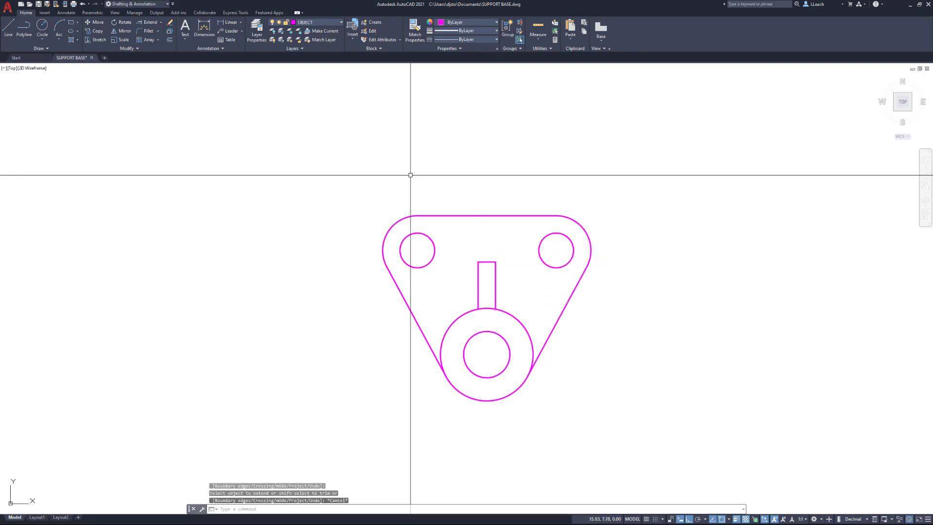
{"action": "middle_click_drag", "start_coordinate": [347, 189], "coordinate": [352, 183]}
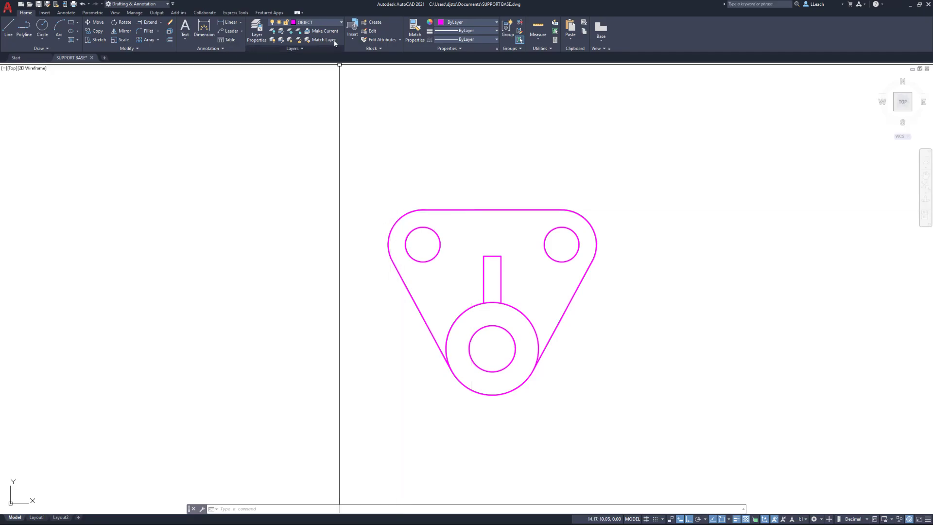
- On the CENTER layer, mark the centers of the large circle and two upper arcs
{"action": "left_click", "coordinate": [313, 25]}
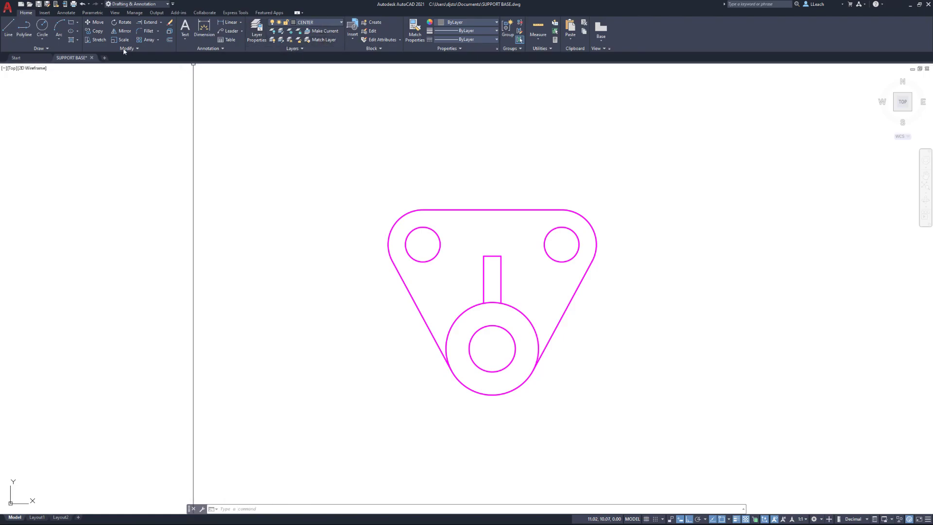
{"action": "left_click", "coordinate": [67, 13]}
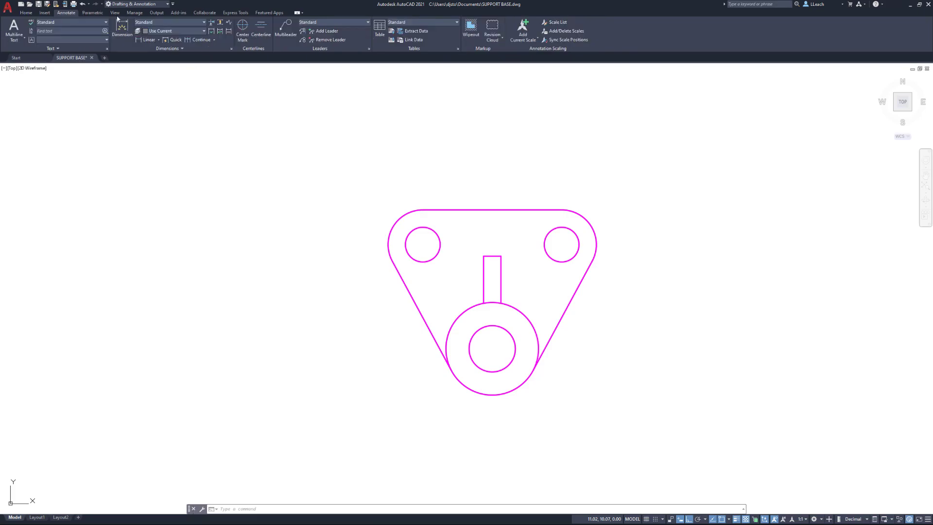
{"action": "left_click", "coordinate": [243, 37]}
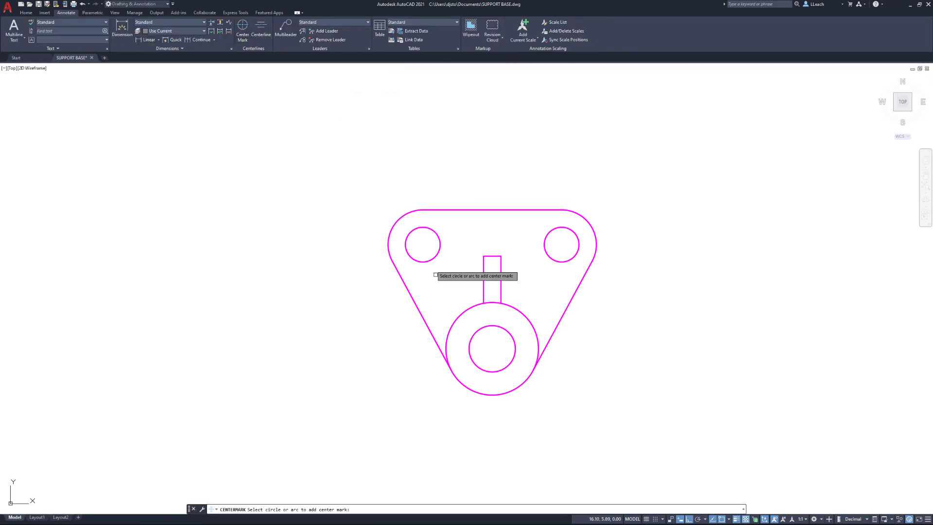
{"action": "left_click", "coordinate": [489, 395]}
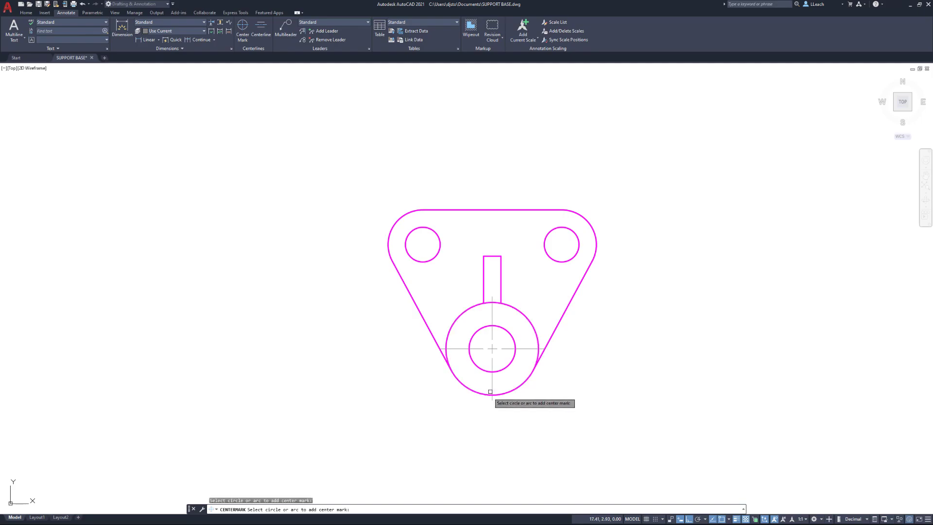
{"action": "left_click", "coordinate": [393, 228]}
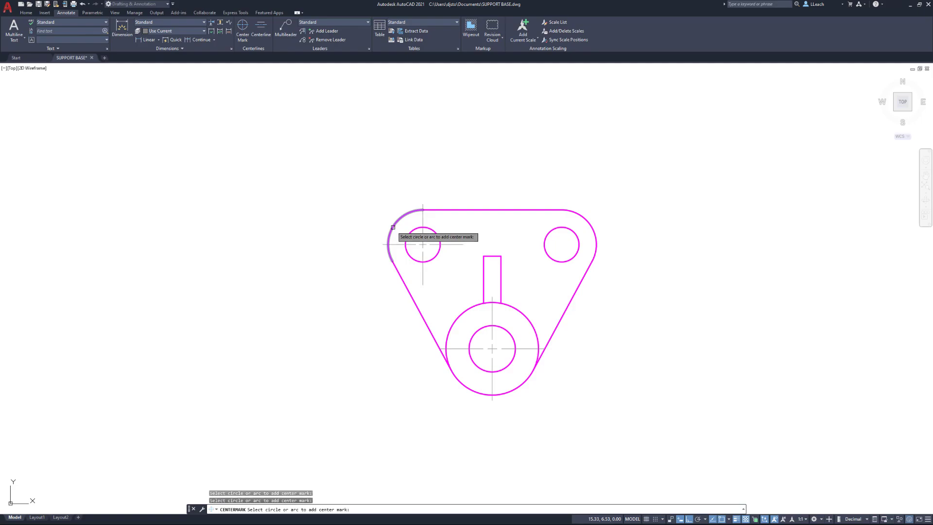
{"action": "left_click", "coordinate": [593, 232]}
{"action": "key", "text": "Escape"}
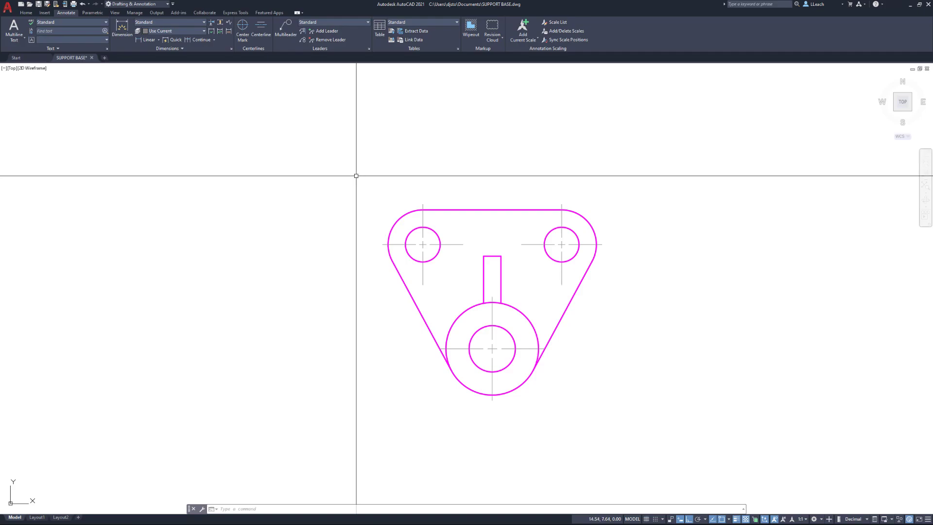
{"action": "mouse_move", "coordinate": [370, 175]}
{"action": "middle_mouse_down"}
{"action": "mouse_move", "coordinate": [345, 185]}
{"action": "mouse_move", "coordinate": [334, 98]}
{"action": "middle_mouse_up"}
{"action": "scroll", "coordinate": [343, 179], "scroll_direction": "up", "scroll_amount": 2}
{"action": "middle_click_drag", "start_coordinate": [360, 145], "coordinate": [357, 138]}
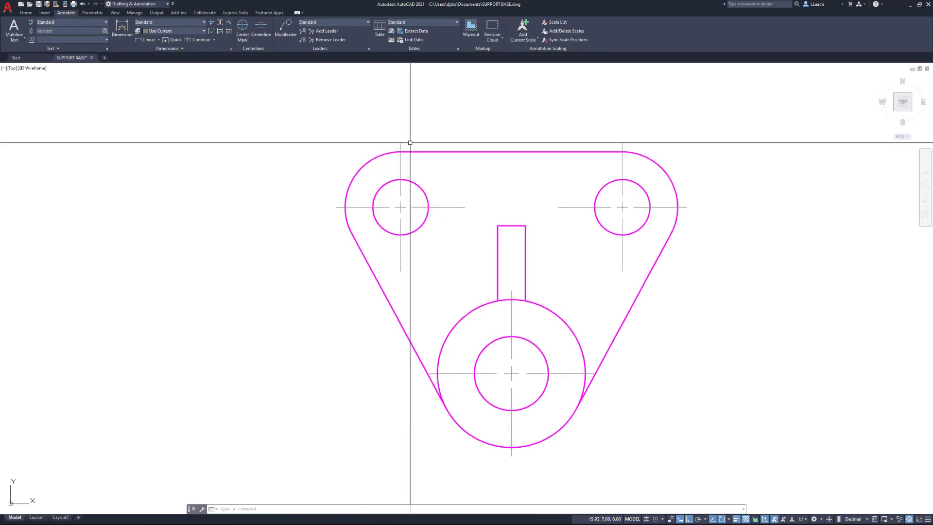